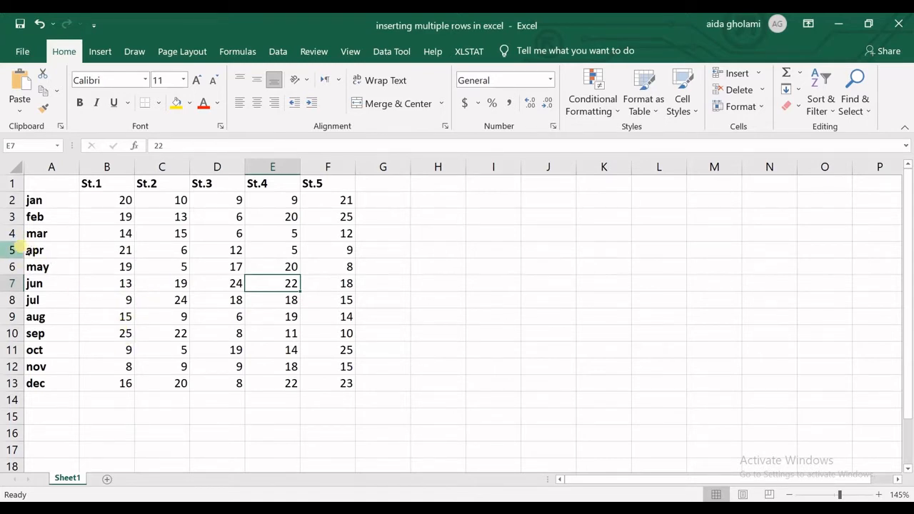
# Insert a blank row above the apr row
pyautogui.click(20, 250)
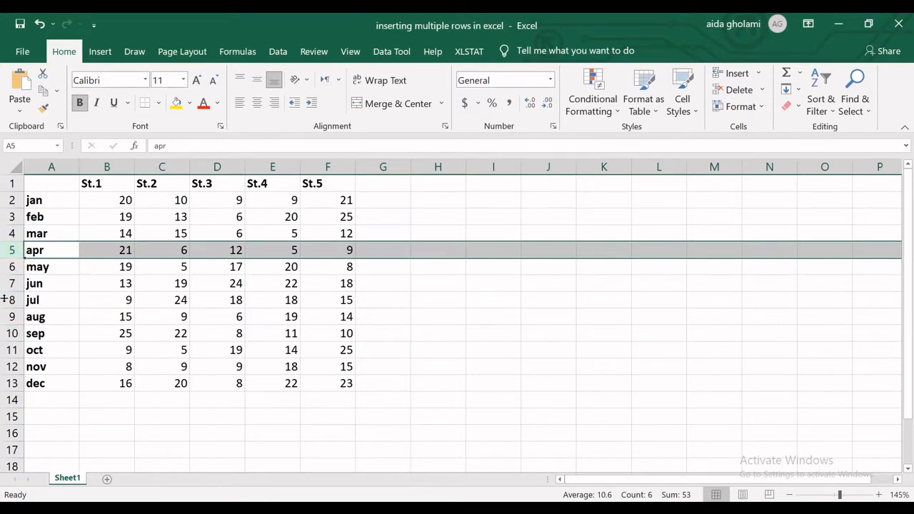
pyautogui.rightClick(22, 252)
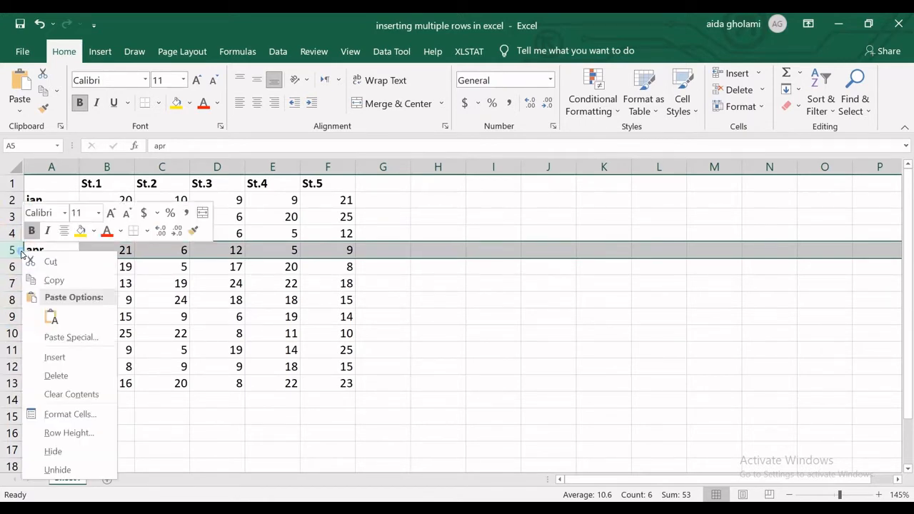
pyautogui.click(54, 357)
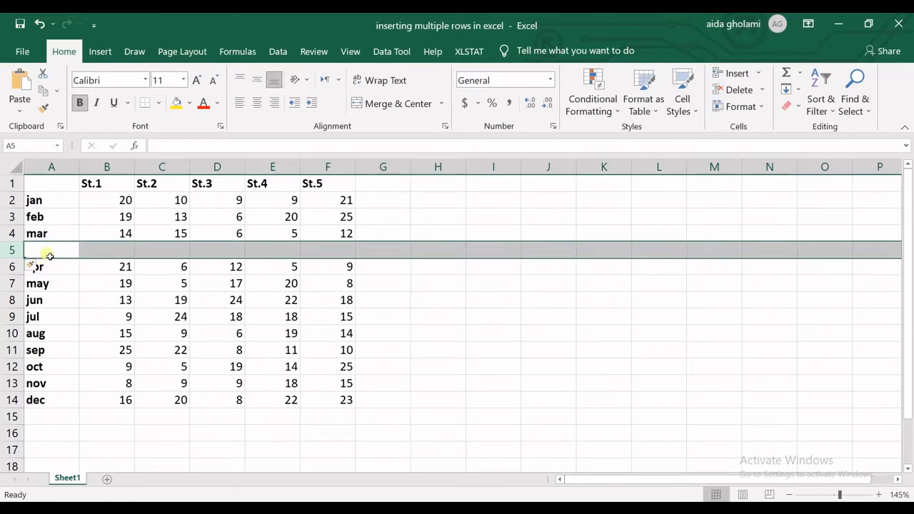
pyautogui.click(57, 270)
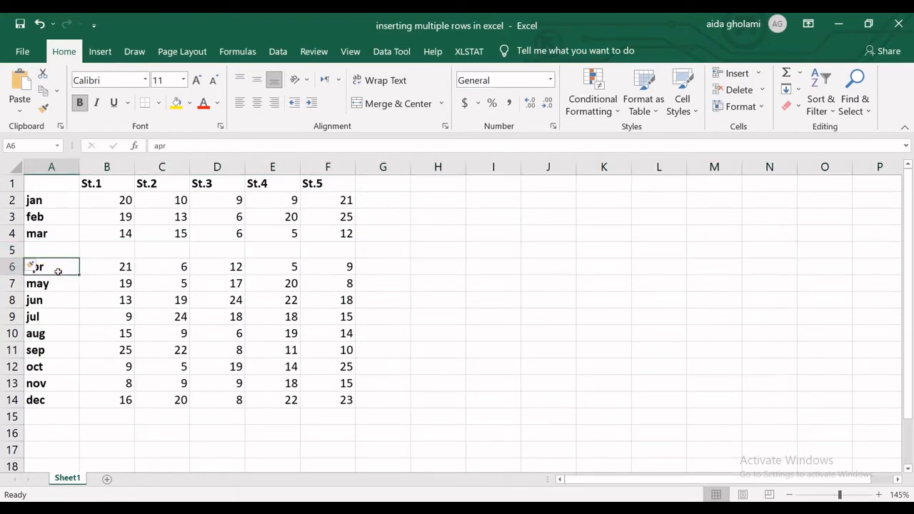
pyautogui.doubleClick(56, 254)
pyautogui.click(57, 266)
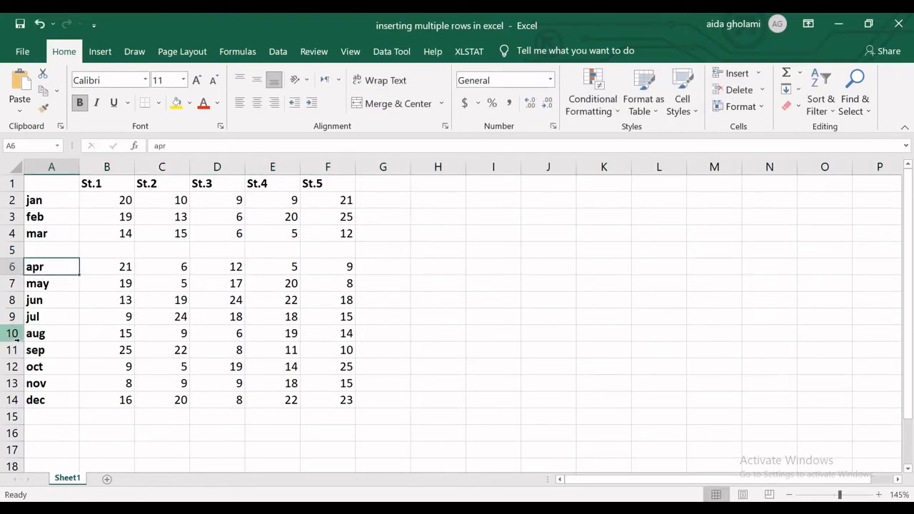
# Insert a blank row above the jul row
pyautogui.click(11, 317)
pyautogui.rightClick(12, 316)
pyautogui.click(60, 201)
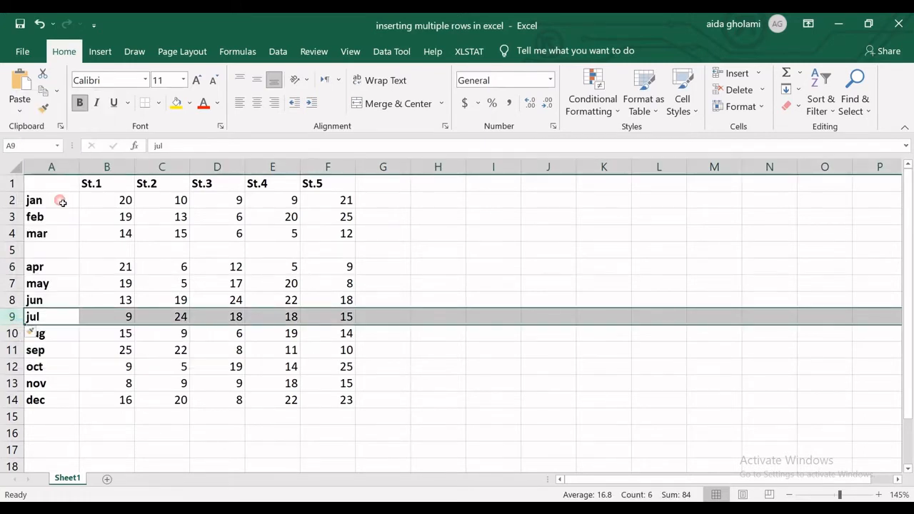
# Undo the row insertions above the jul and apr rows
pyautogui.hotkey('ctrl', 'z')
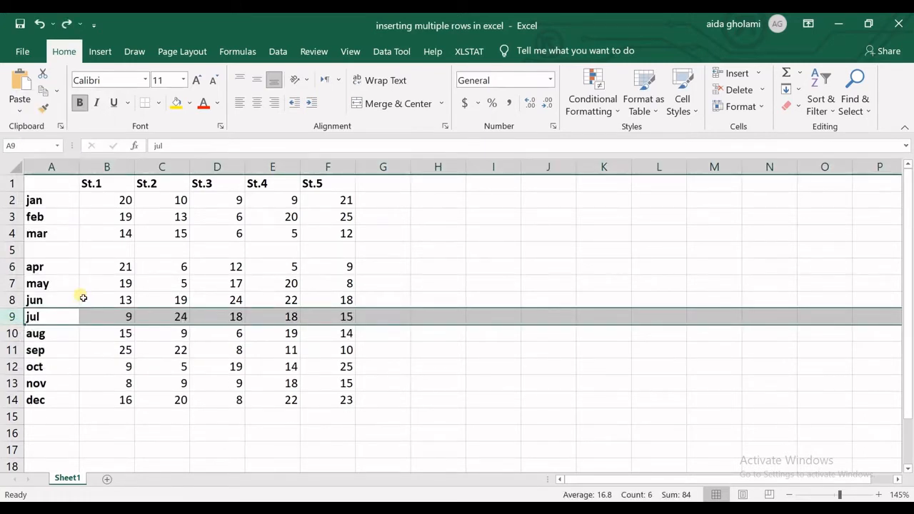
pyautogui.hotkey('ctrl', 'z')
pyautogui.hotkey('ctrl', 'z')
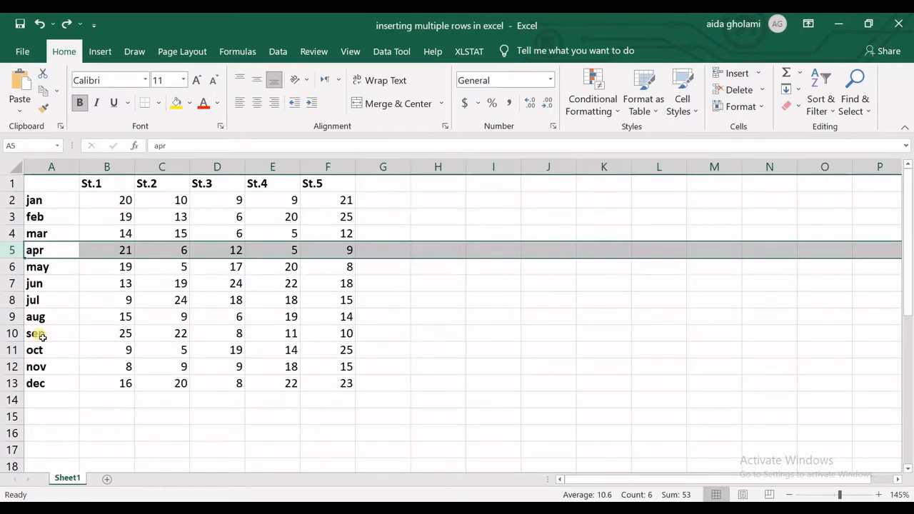
# Insert a blank row above the apr row and repeat the insertion three times to get four blank rows
pyautogui.rightClick(13, 250)
pyautogui.click(46, 355)
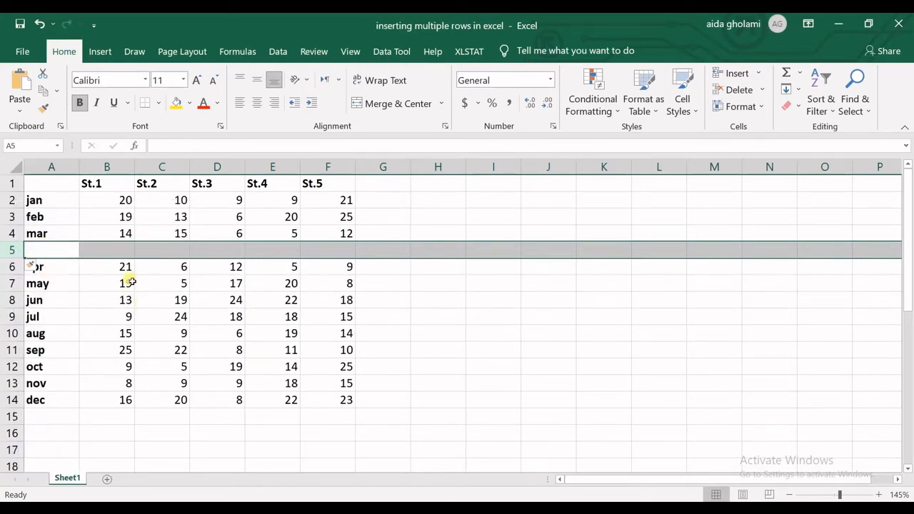
pyautogui.press('F4')
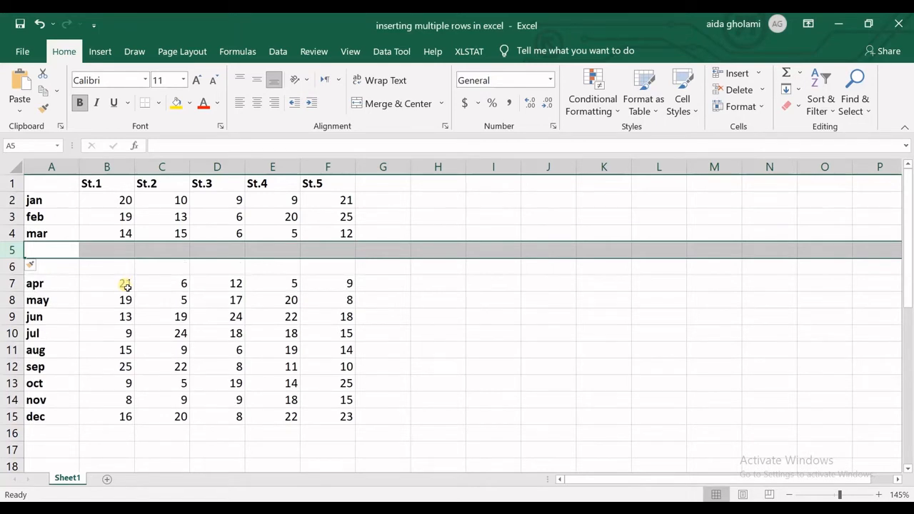
pyautogui.press('F4')
pyautogui.press('F4')
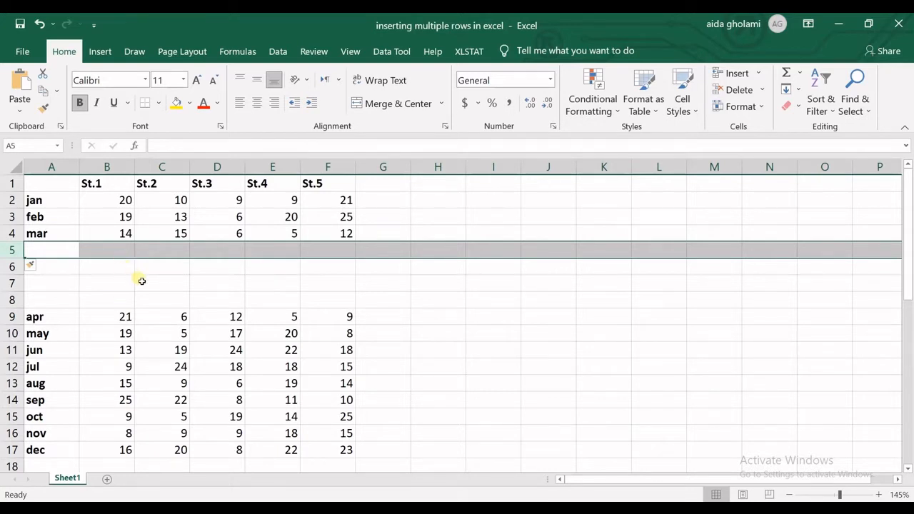
# Undo the repeated row insertions above the apr row until the original table is restored
pyautogui.hotkey('ctrl', 'z')
pyautogui.hotkey('ctrl', 'z')
pyautogui.hotkey('ctrl', 'z')
pyautogui.hotkey('ctrl', 'z')
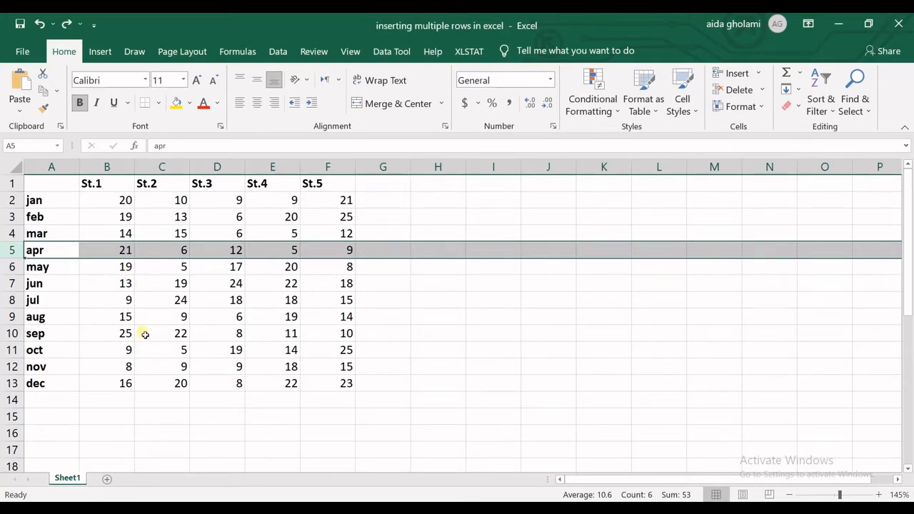
# Insert four blank rows above the mar row in one operation, based on a selection of rows 4 to 7
pyautogui.click(15, 234)
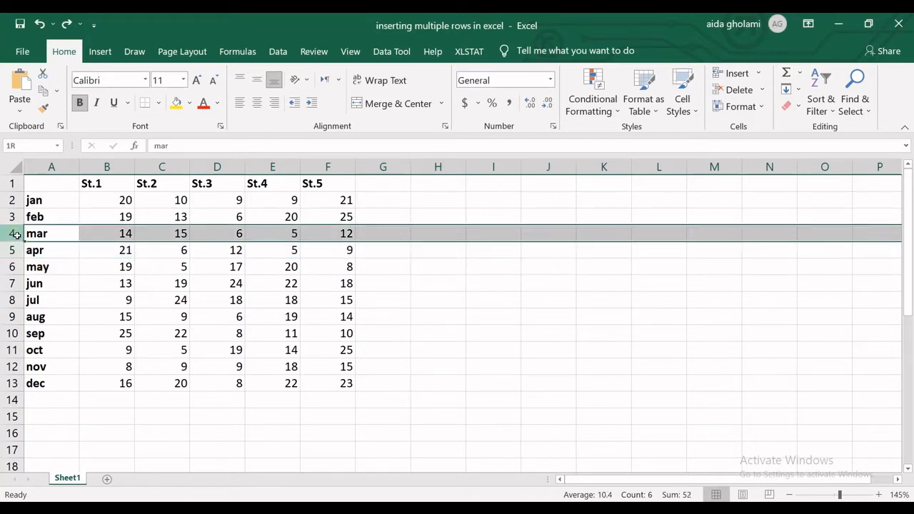
pyautogui.moveTo(15, 235); pyautogui.dragTo(25, 321)
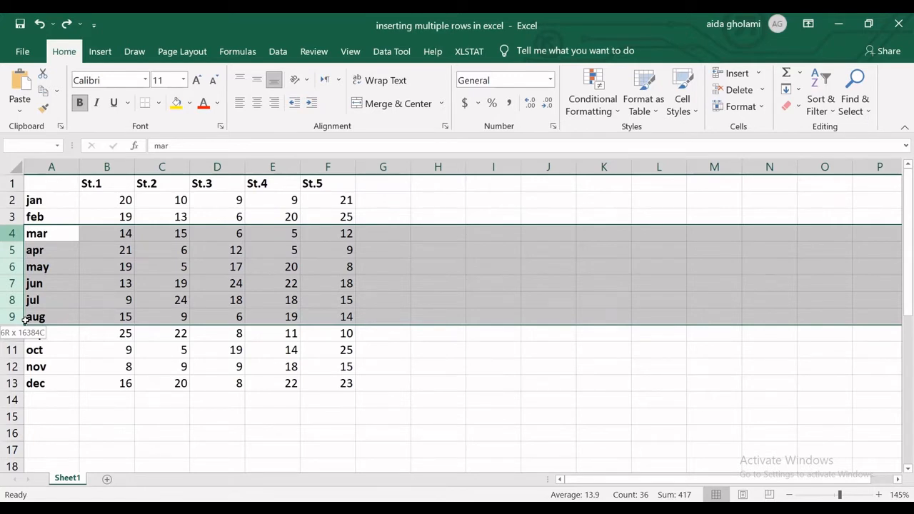
pyautogui.moveTo(24, 321); pyautogui.dragTo(20, 236)
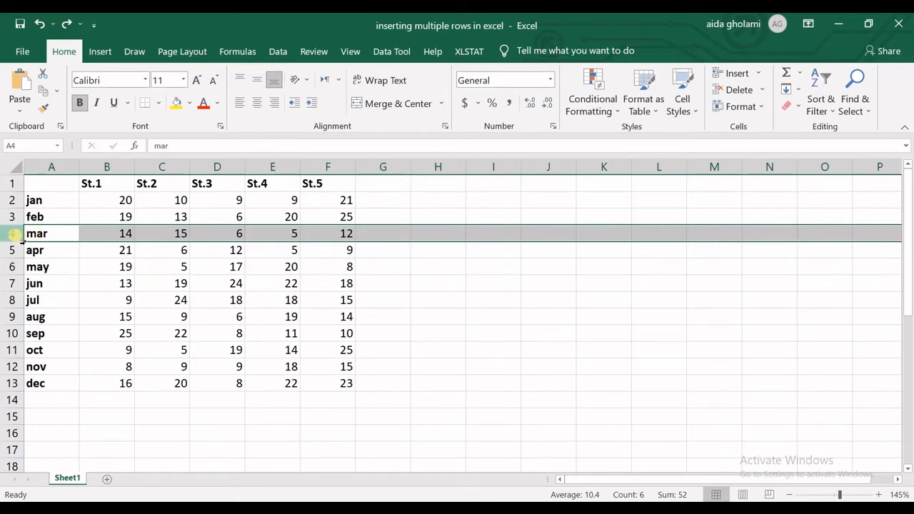
pyautogui.moveTo(20, 241); pyautogui.dragTo(24, 284)
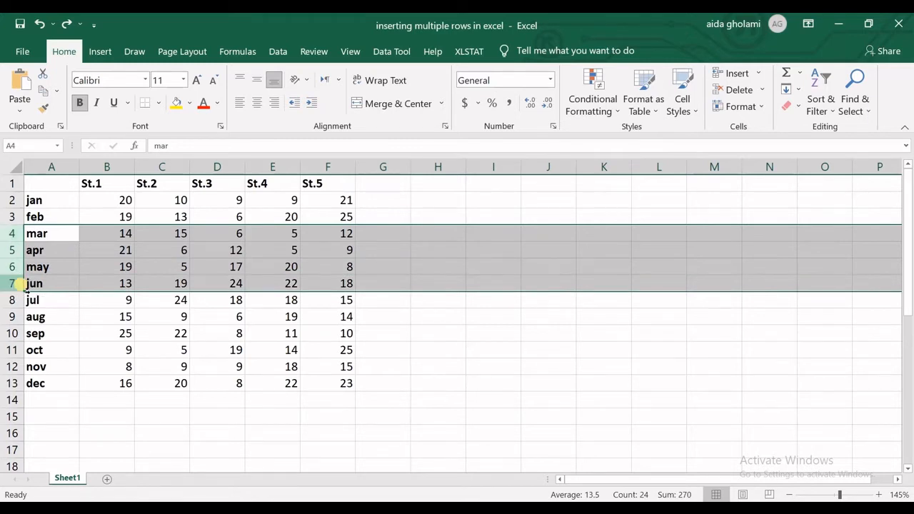
pyautogui.rightClick(23, 285)
pyautogui.click(38, 159)
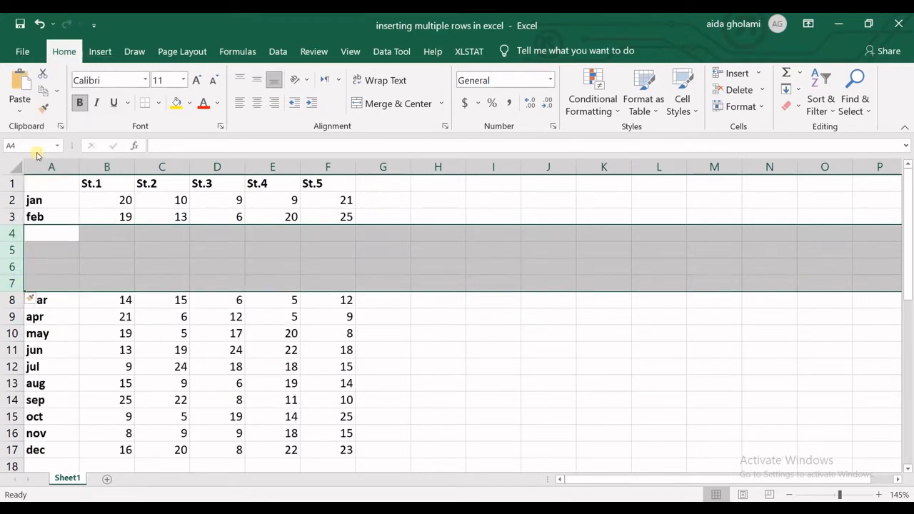
pyautogui.click(70, 305)
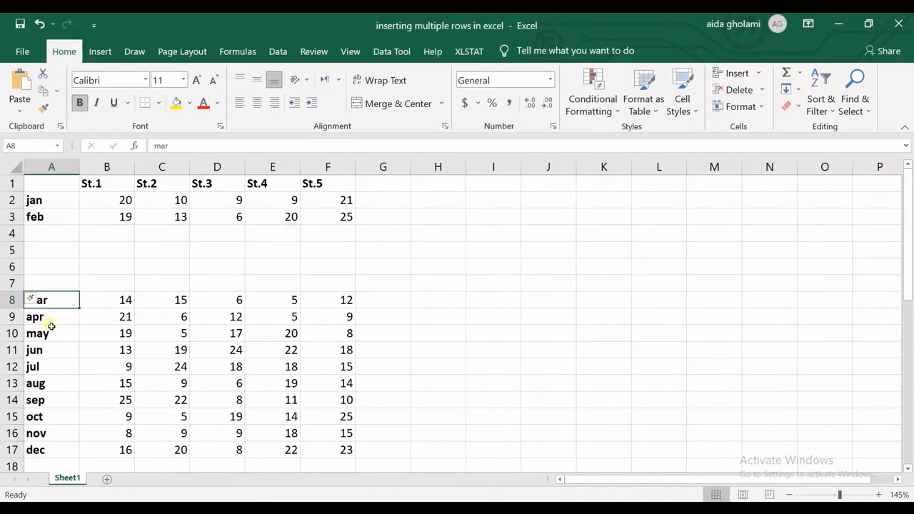
pyautogui.moveTo(47, 235); pyautogui.dragTo(40, 290)
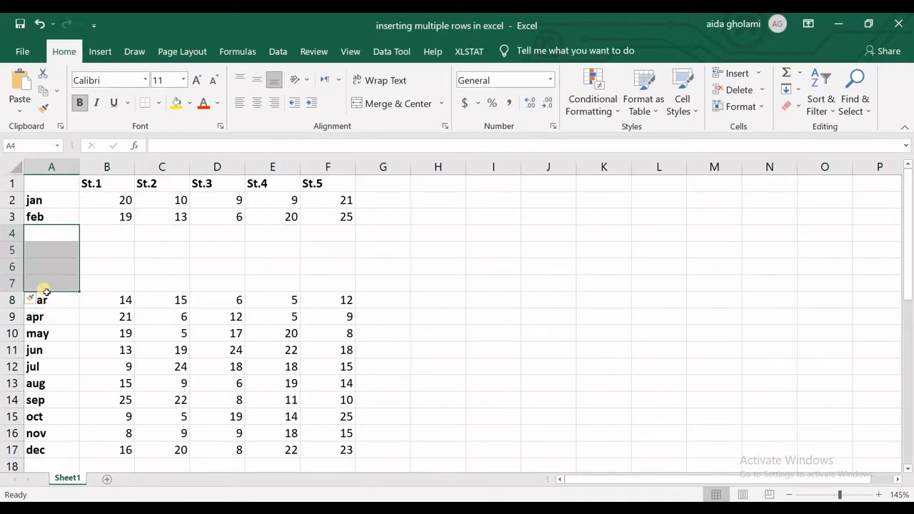
# Undo the four-row insertion above the mar row
pyautogui.hotkey('shift', 'space')
pyautogui.hotkey('ctrl', '-')
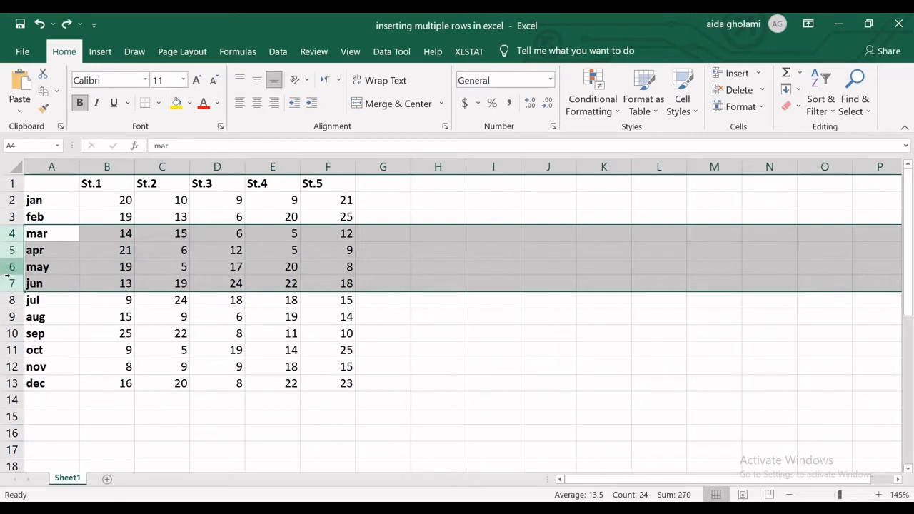
# Insert four blank rows above the mar row again and repeat that insertion twice
pyautogui.rightClick(20, 286)
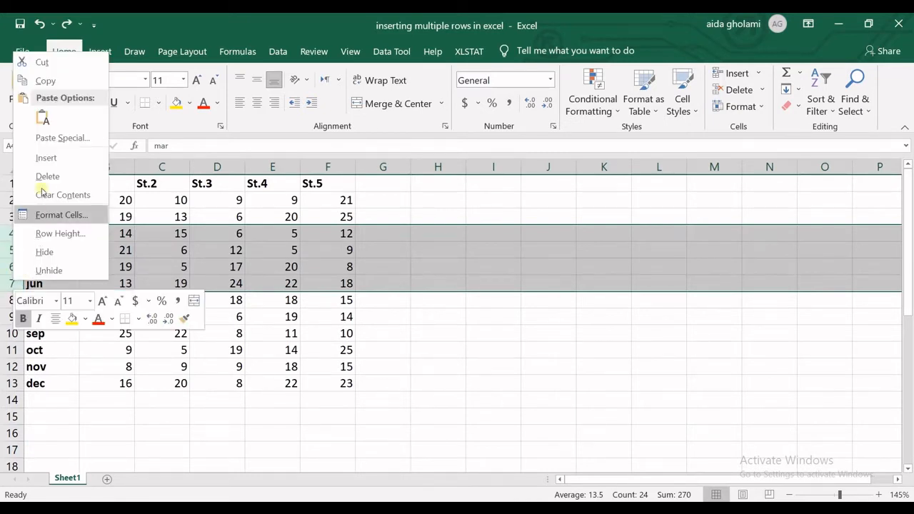
pyautogui.click(45, 155)
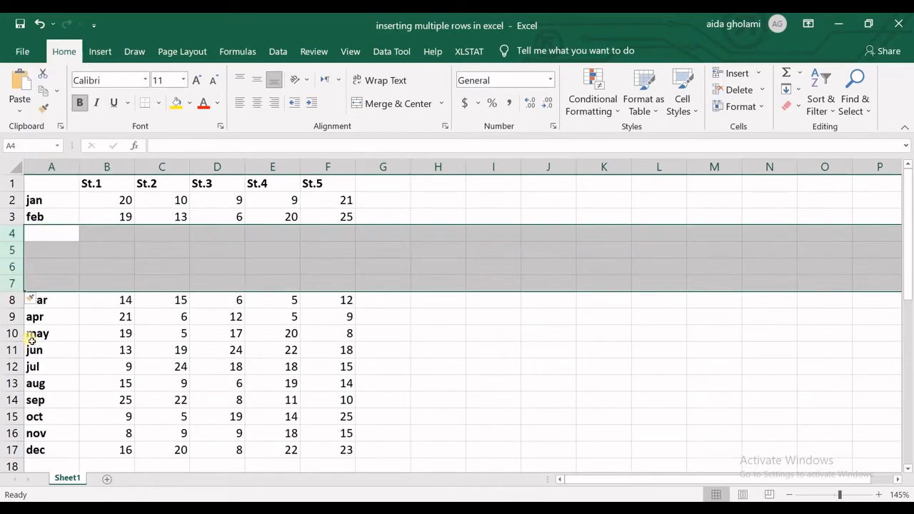
pyautogui.hotkey('ctrl', 'f')
pyautogui.click(468, 318)
pyautogui.press('F4')
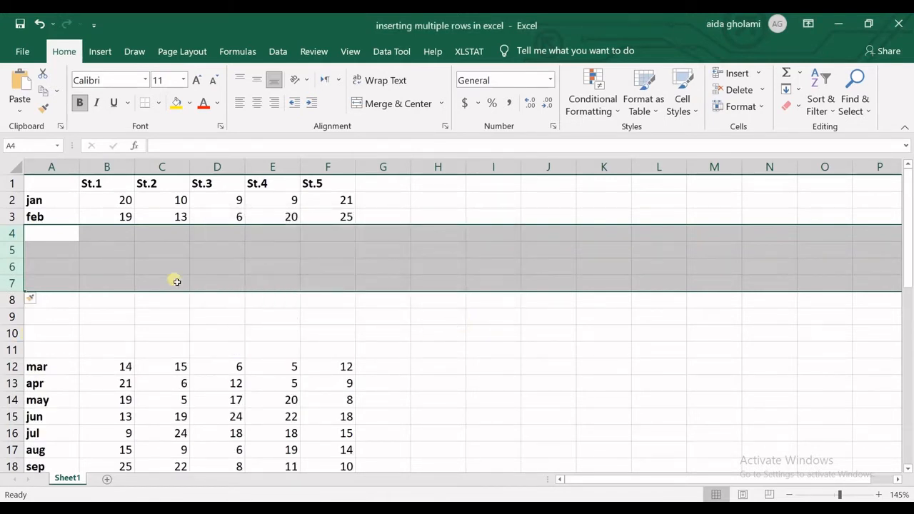
pyautogui.press('F4')
# Undo all the four-row insertions above the mar row
pyautogui.hotkey('ctrl', 'z')
pyautogui.hotkey('ctrl', 'z')
pyautogui.hotkey('ctrl', 'z')
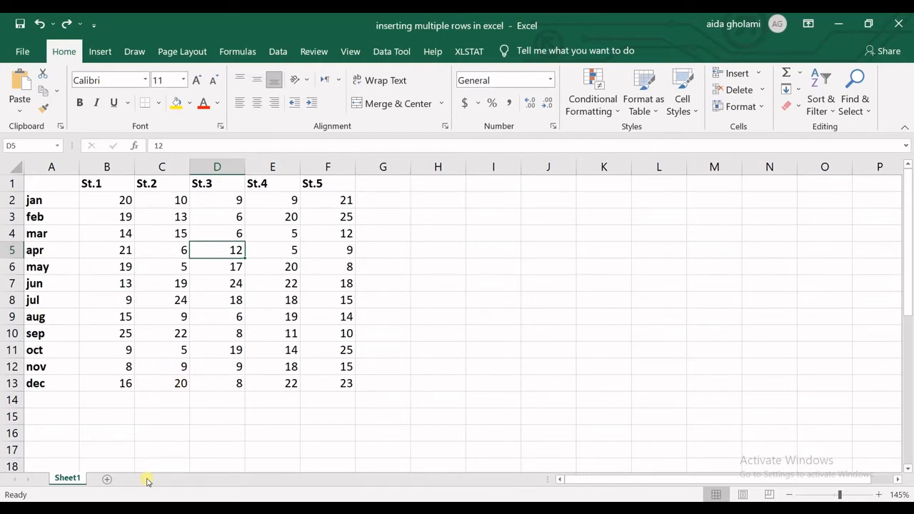
pyautogui.click(83, 250)
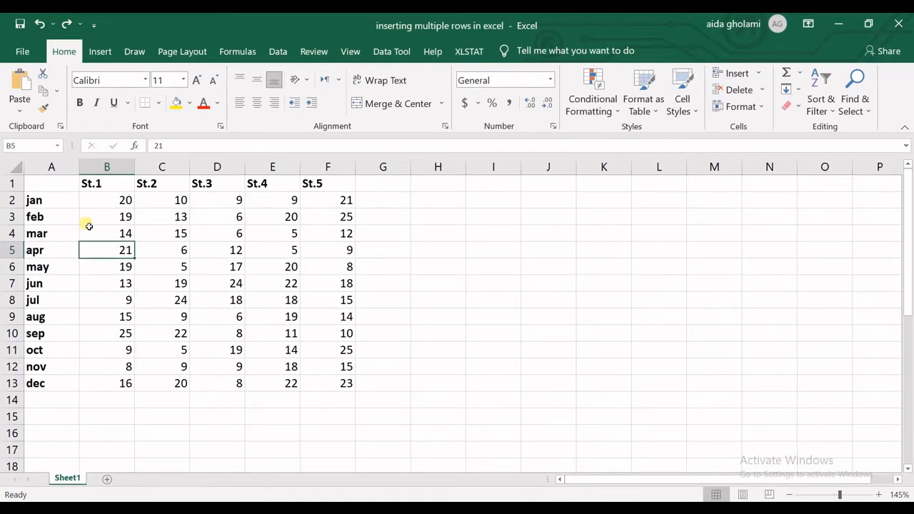
pyautogui.click(145, 272)
pyautogui.click(133, 236)
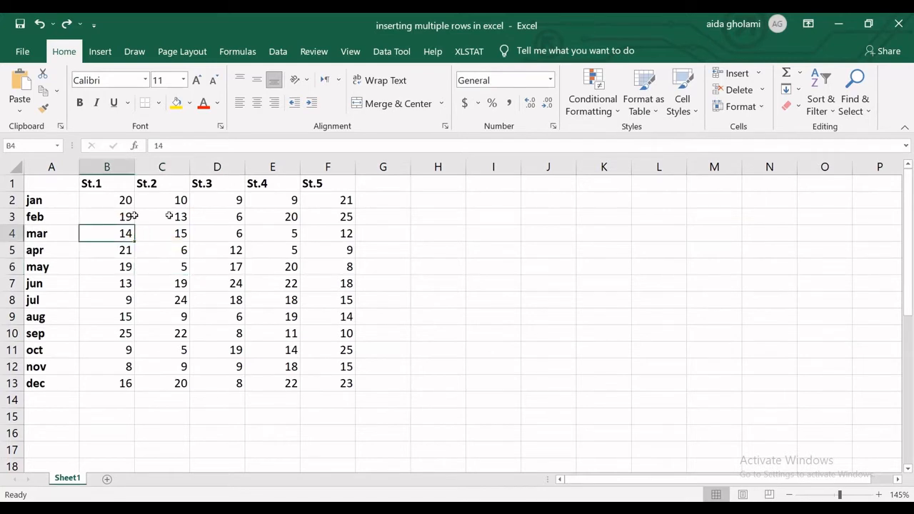
pyautogui.click(230, 214)
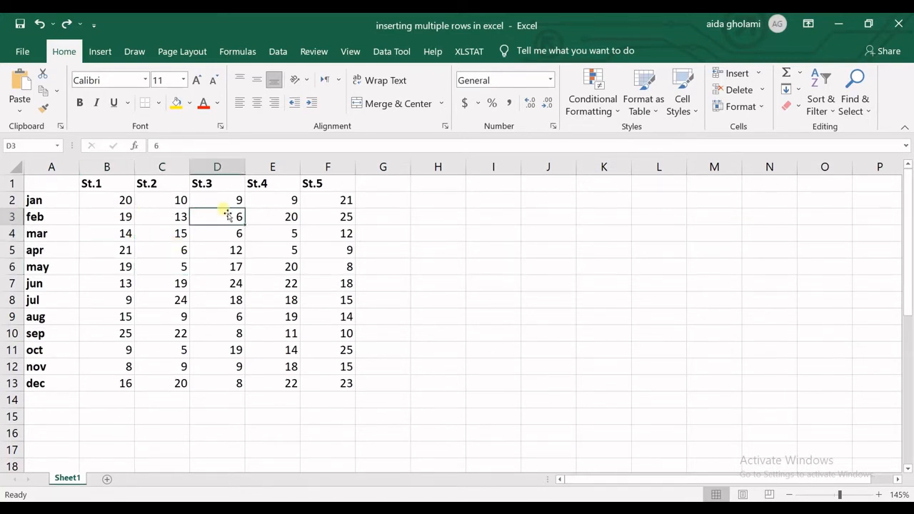
# Insert a blank row above the jul row, starting from cell C8
pyautogui.click(175, 306)
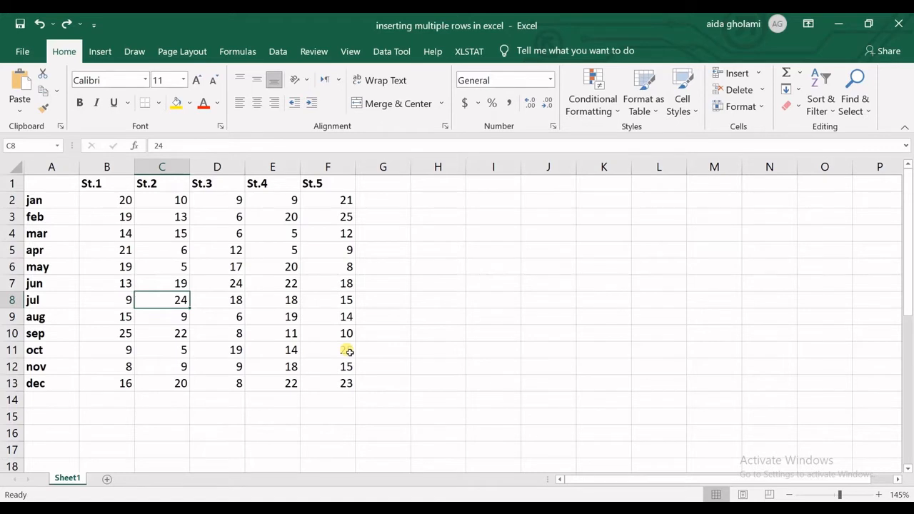
pyautogui.press('alt')
pyautogui.press('i')
pyautogui.press('r')
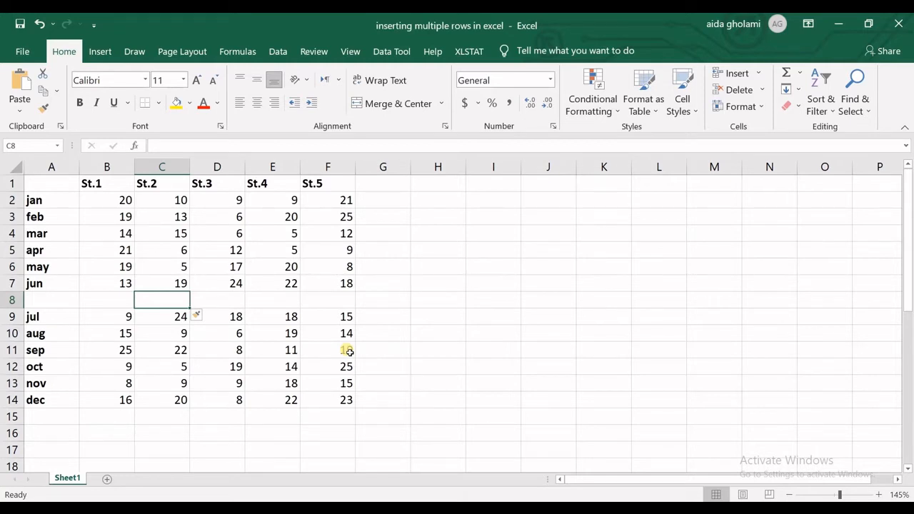
pyautogui.press('alt')
pyautogui.press('i')
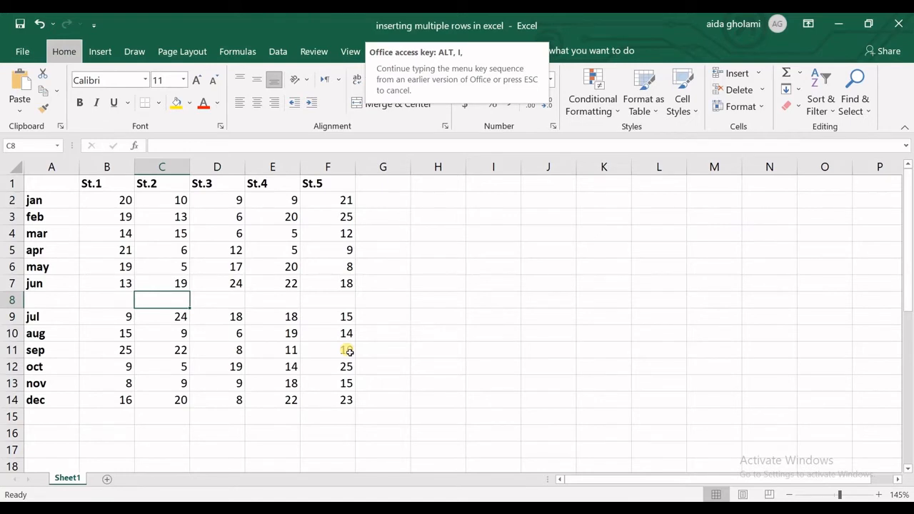
pyautogui.press('i')
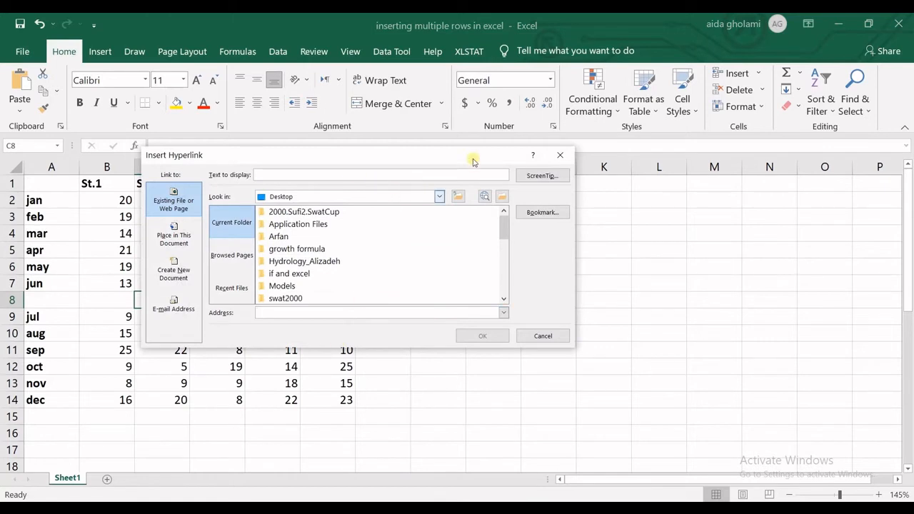
pyautogui.click(560, 154)
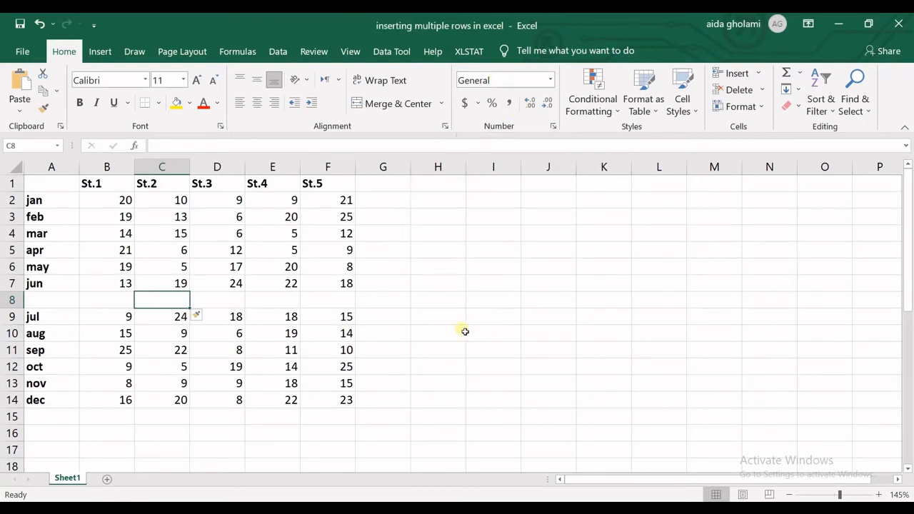
# Insert a second blank row between the jun and jul rows, then select cell C3
pyautogui.press('alt')
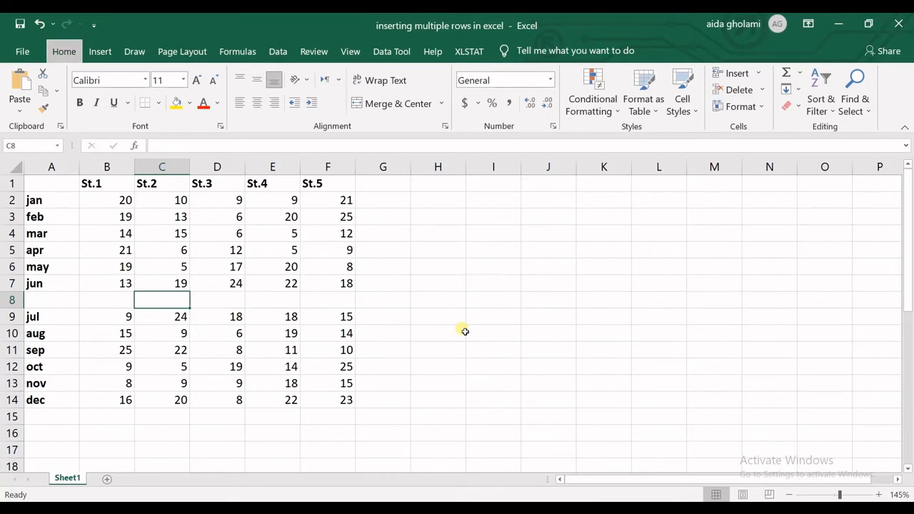
pyautogui.press('i')
pyautogui.press('r')
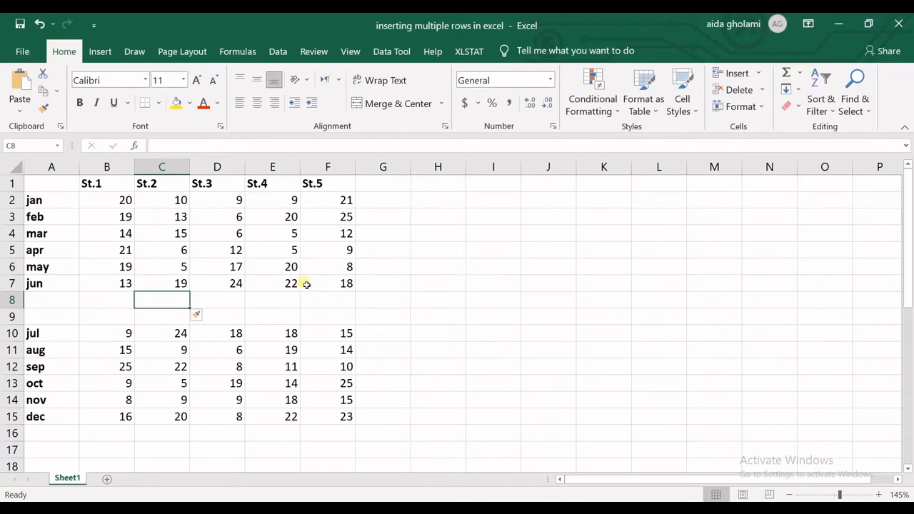
pyautogui.click(171, 222)
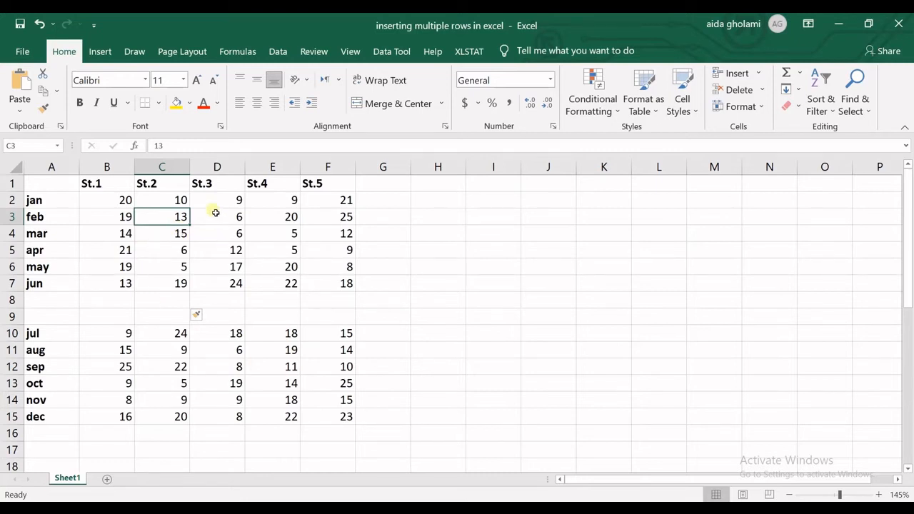
# Insert a blank column before the St.2 column, starting from cell C3, and repeat the insertion twice
pyautogui.click(170, 183)
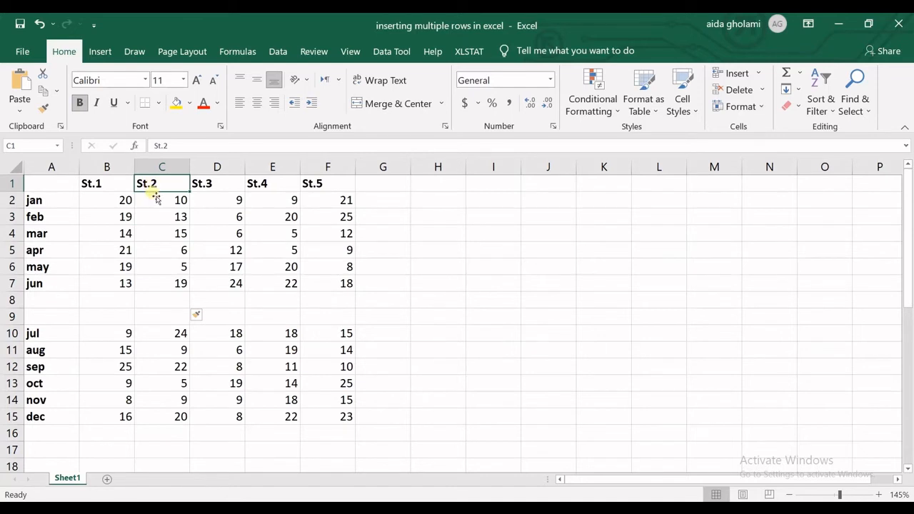
pyautogui.click(165, 214)
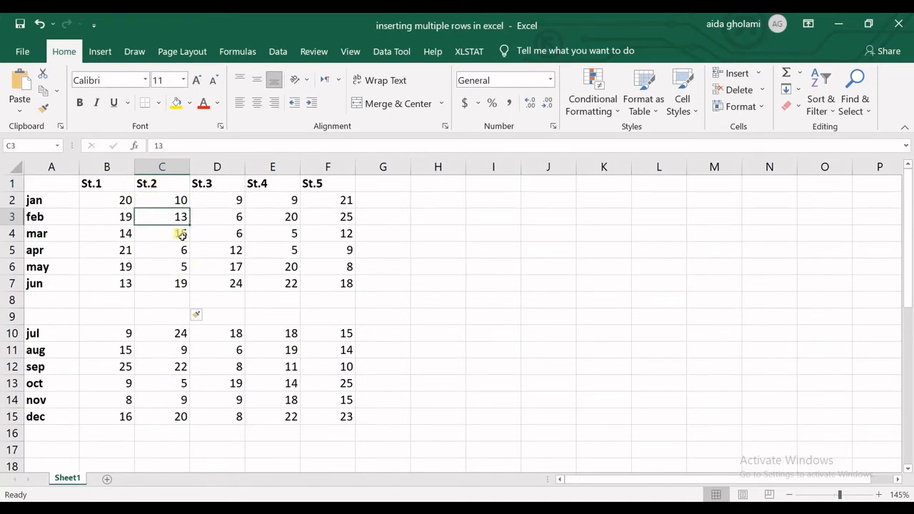
pyautogui.press('alt')
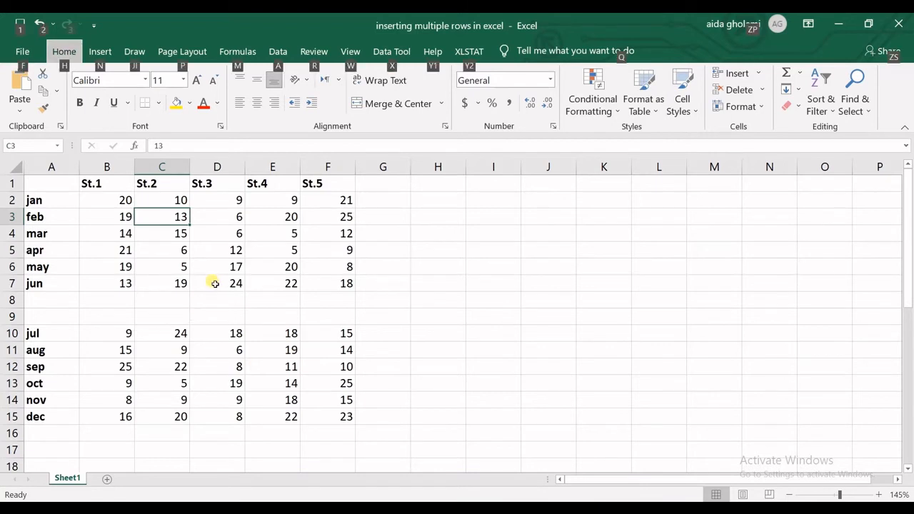
pyautogui.press('i')
pyautogui.press('c')
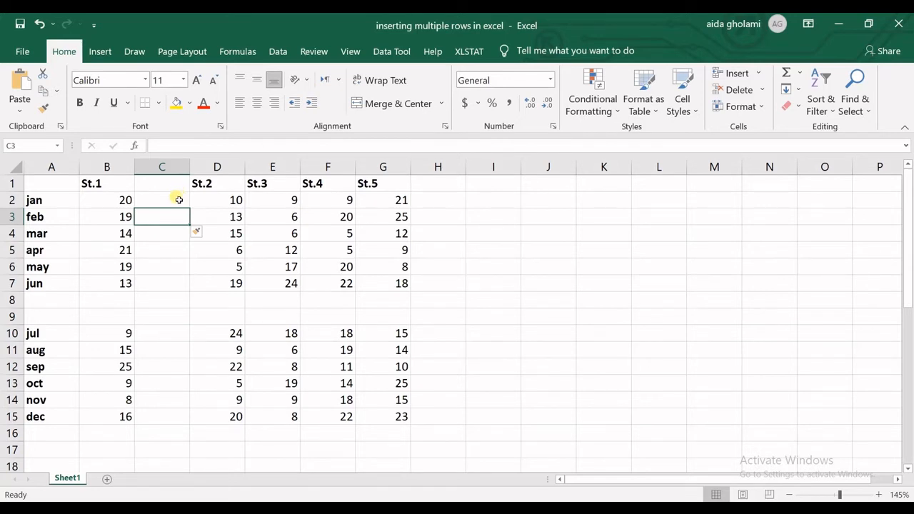
pyautogui.press('F4')
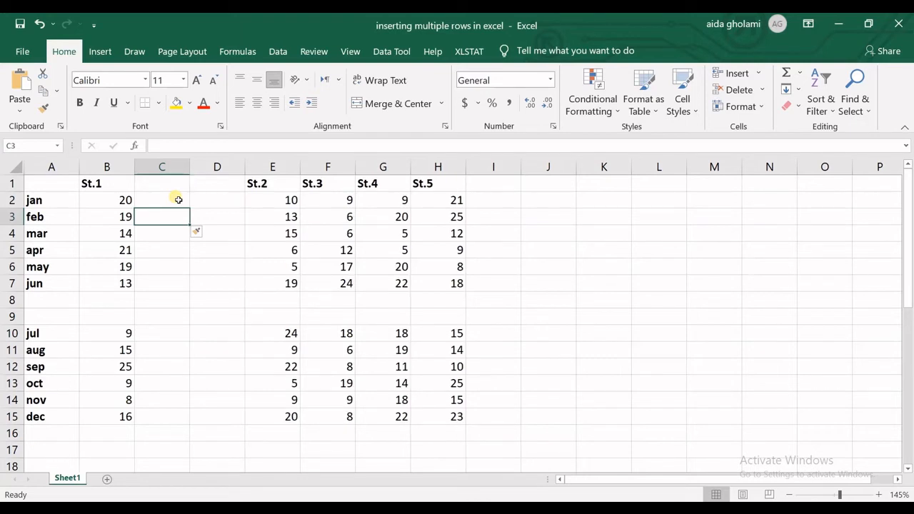
pyautogui.press('F4')
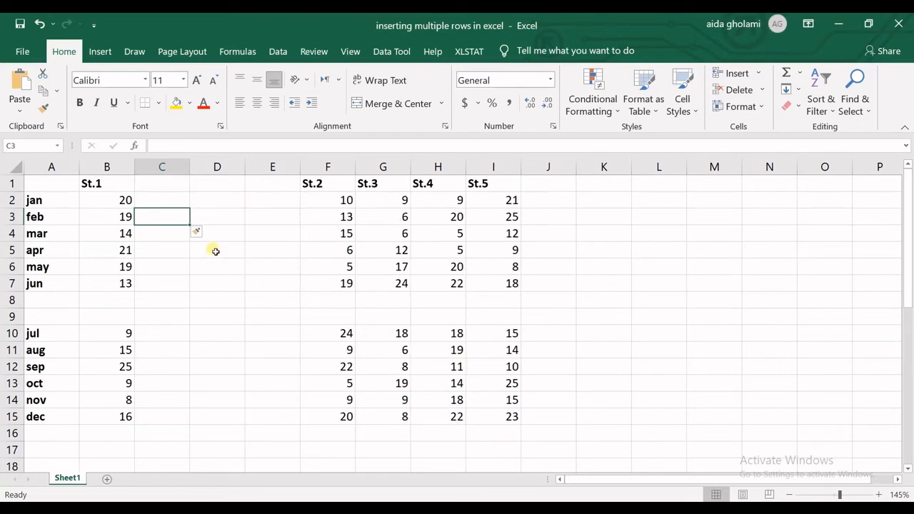
pyautogui.press('F4')
# Undo the blank column insertions before St.2 and both blank row insertions above the jul row
pyautogui.hotkey('ctrl', 'z')
pyautogui.hotkey('ctrl', 'z')
pyautogui.hotkey('ctrl', 'z')
pyautogui.hotkey('ctrl', 'z')
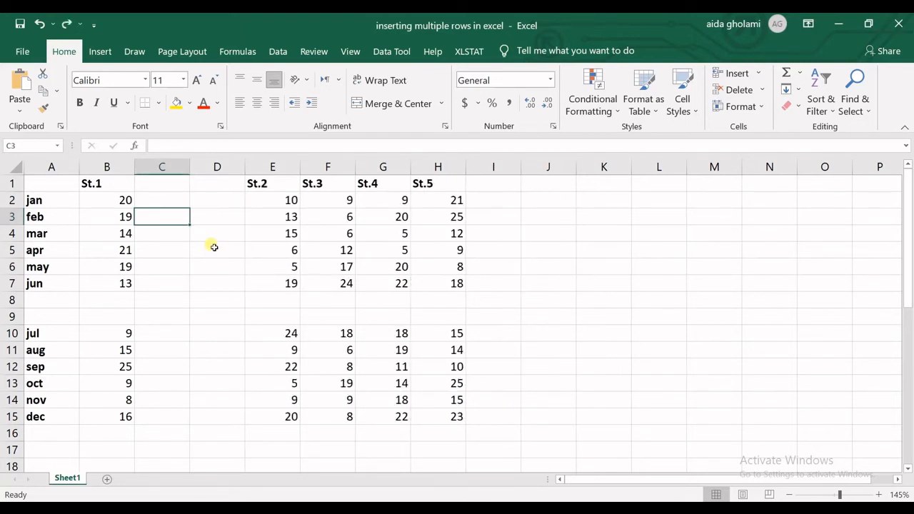
pyautogui.hotkey('ctrl', 'z')
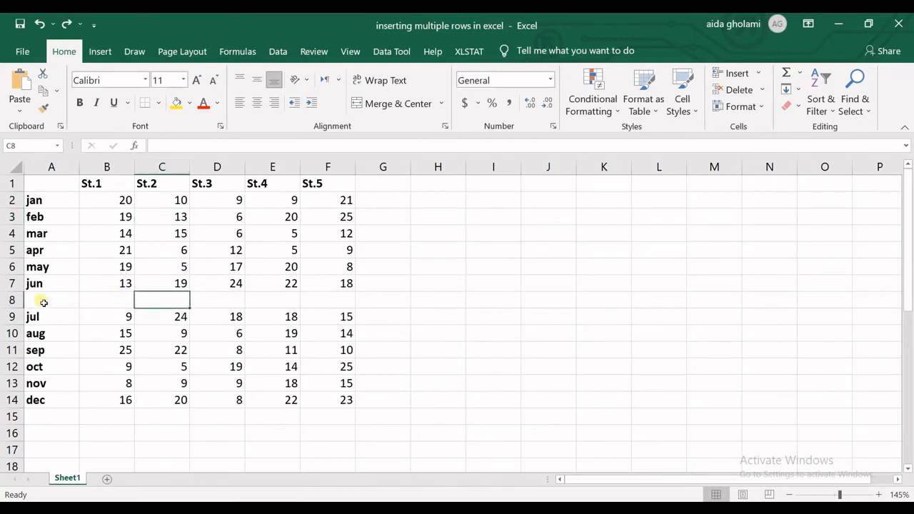
pyautogui.hotkey('ctrl', 'z')
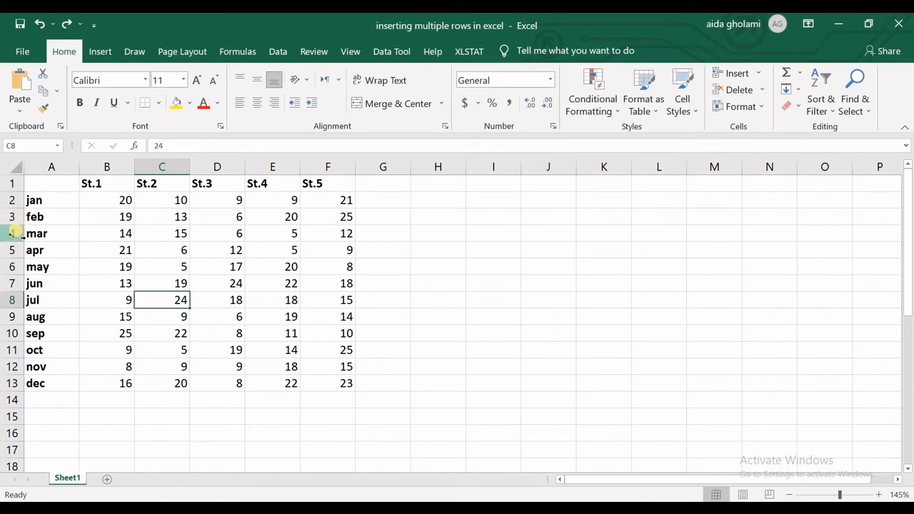
# Select the separate feb, may, sep and dec rows together and insert a blank row above each at once
pyautogui.click(14, 284)
pyautogui.click(14, 383)
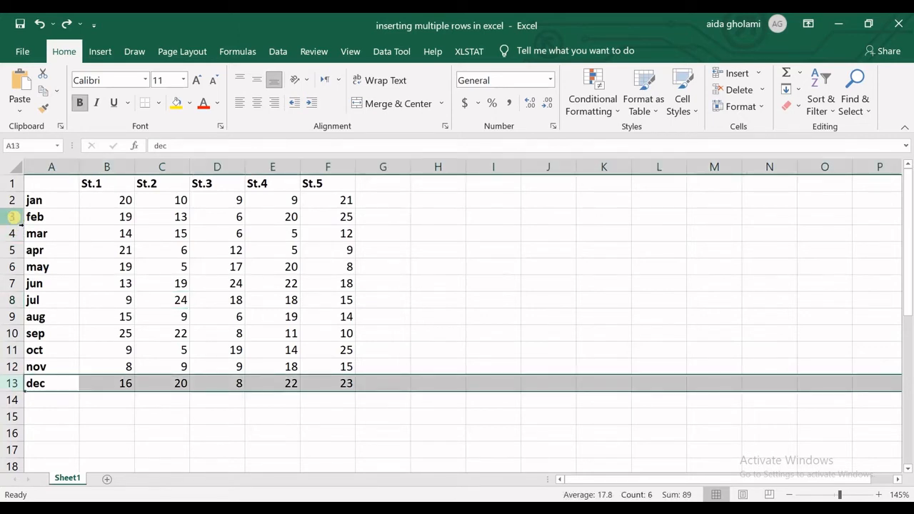
pyautogui.click(13, 217)
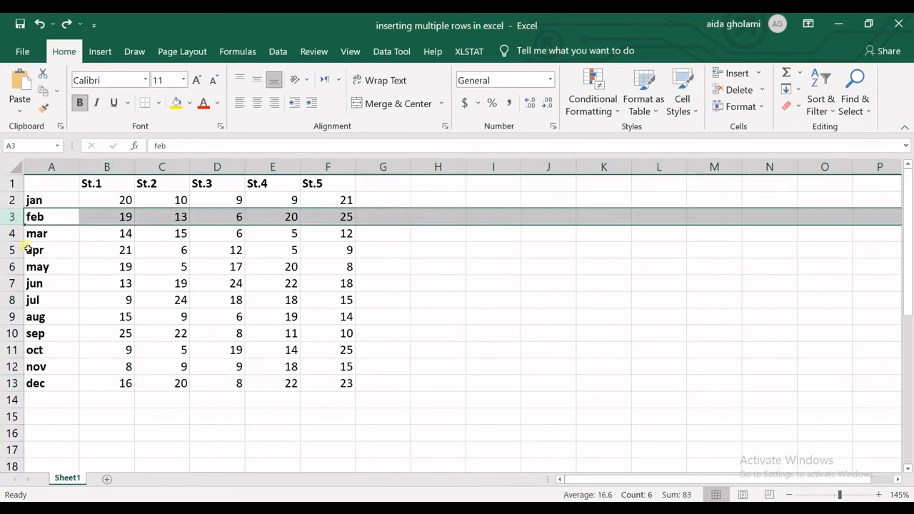
pyautogui.keyDown('ctrl'); pyautogui.click(12, 266); pyautogui.keyUp('ctrl')
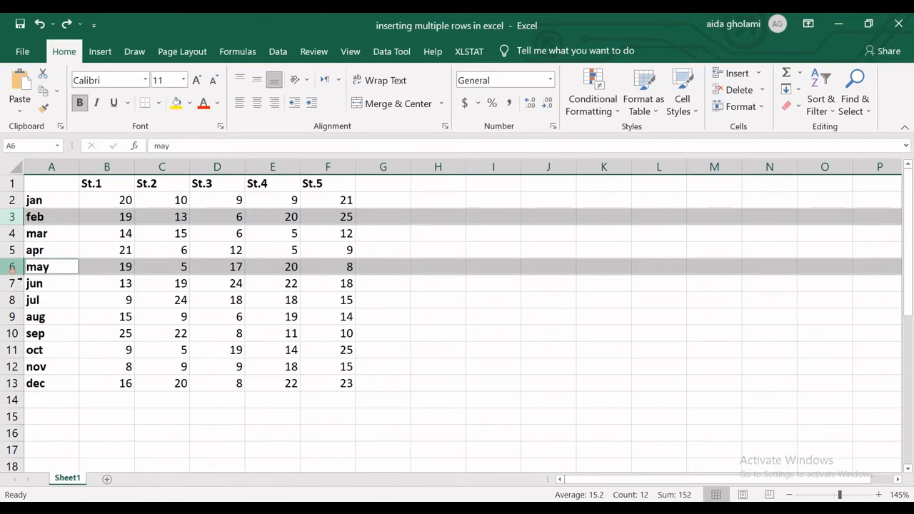
pyautogui.keyDown('ctrl'); pyautogui.click(13, 332); pyautogui.keyUp('ctrl')
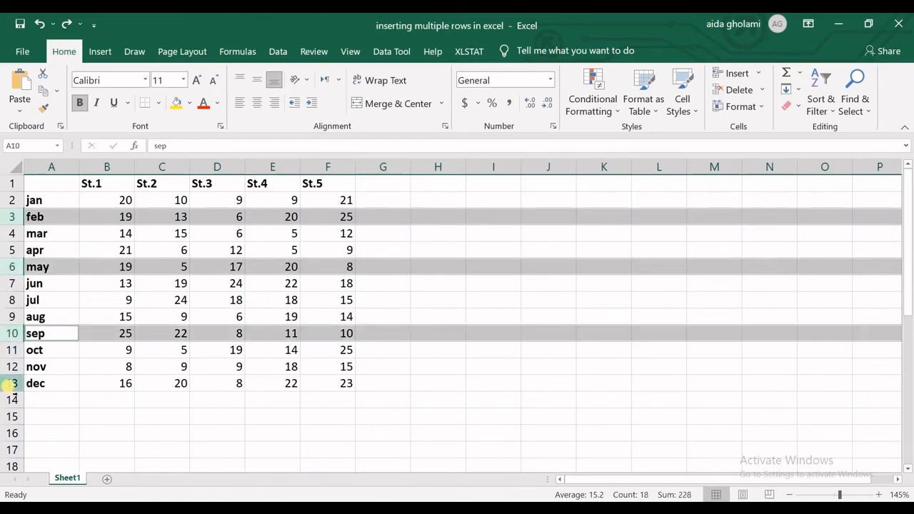
pyautogui.keyDown('ctrl'); pyautogui.click(12, 383); pyautogui.keyUp('ctrl')
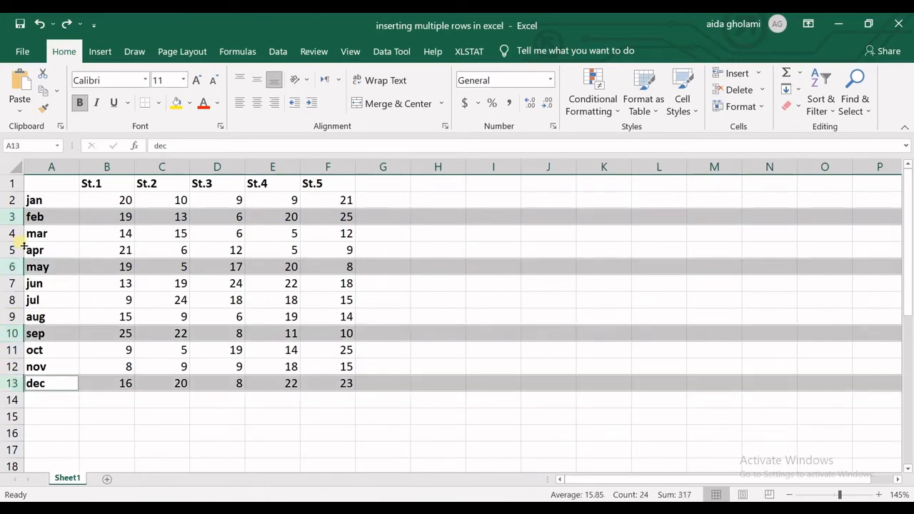
pyautogui.rightClick(14, 383)
pyautogui.rightClick(14, 383)
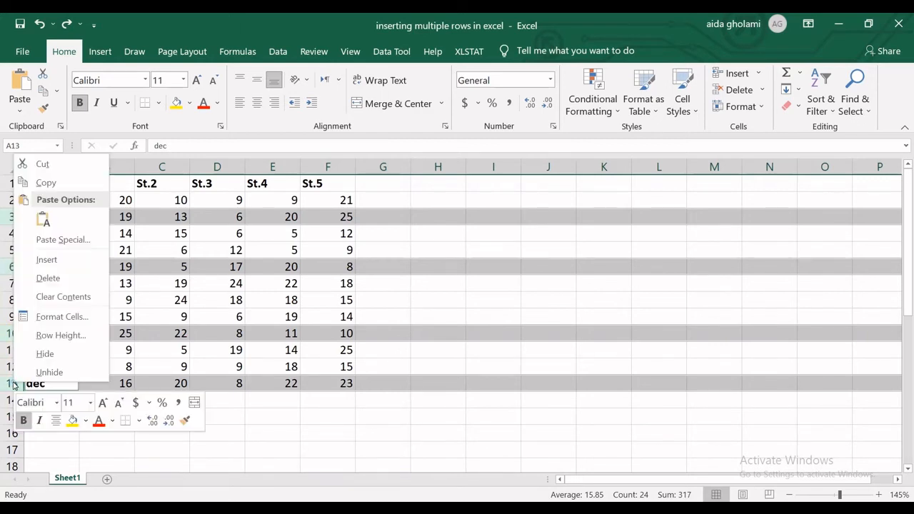
pyautogui.click(29, 263)
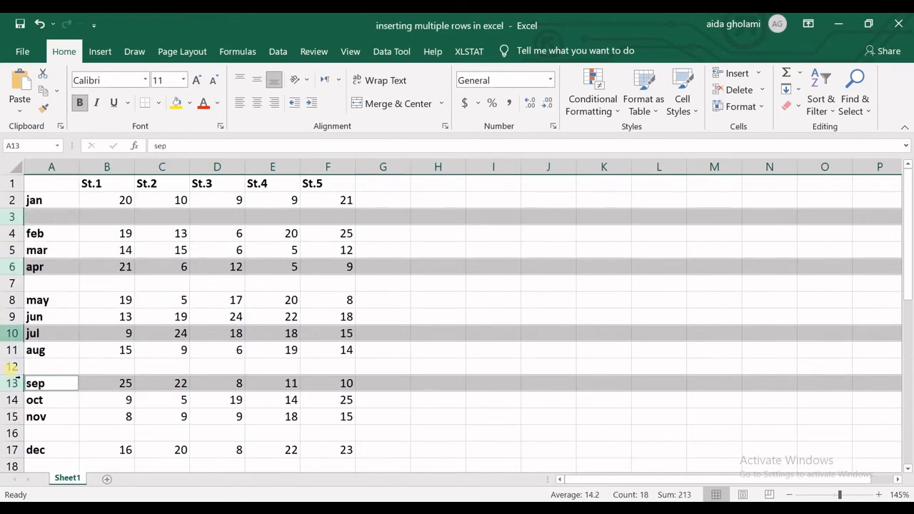
# Undo the insertion of the blank rows above feb, may, sep and dec
pyautogui.scroll(-1, 21, 397)
pyautogui.scroll(-1, 23, 398)
pyautogui.scroll(3, 21, 400)
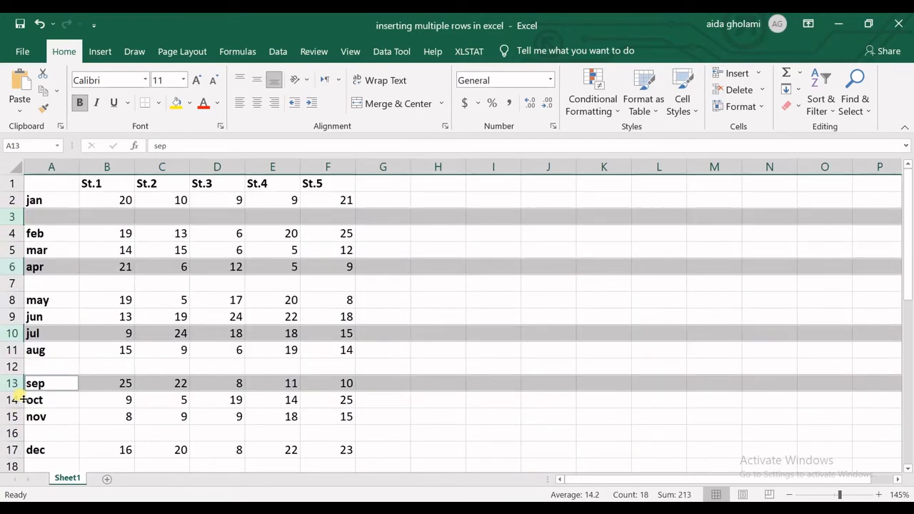
pyautogui.hotkey('ctrl', 'z')
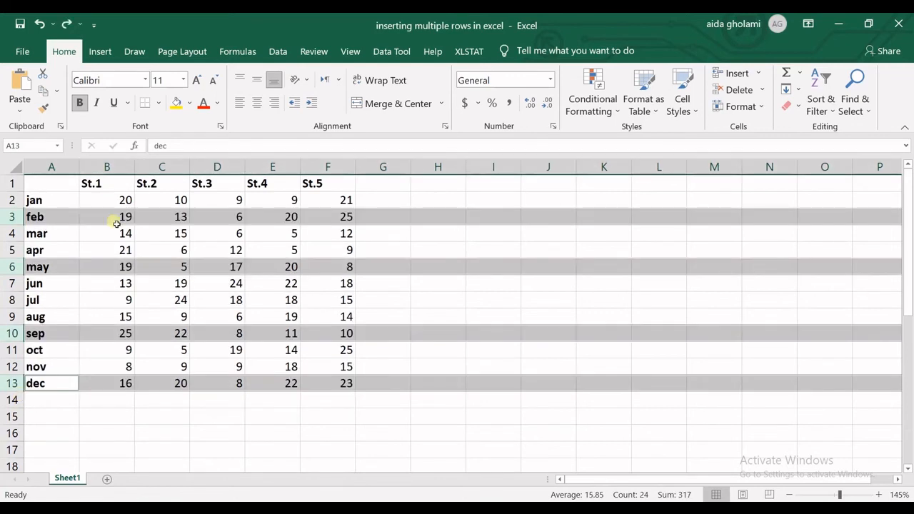
# Select cells B3, B8, B11 and B13 together and insert a blank row above each of their rows
pyautogui.click(75, 230)
pyautogui.click(99, 218)
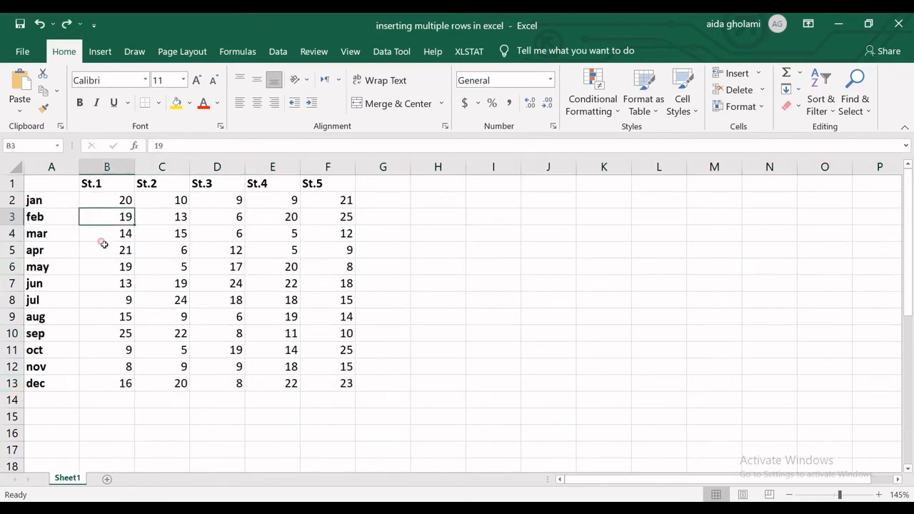
pyautogui.keyDown('ctrl'); pyautogui.click(104, 303); pyautogui.keyUp('ctrl')
pyautogui.keyDown('ctrl'); pyautogui.click(117, 357); pyautogui.keyUp('ctrl')
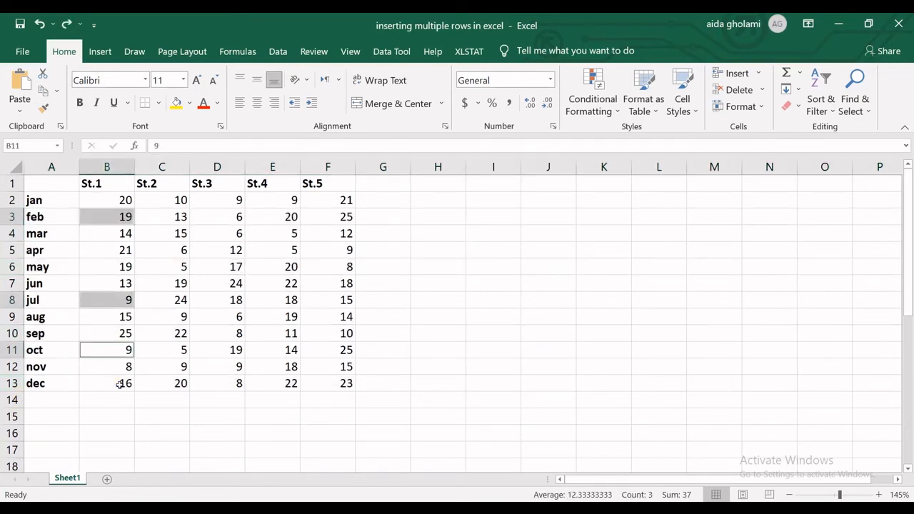
pyautogui.keyDown('ctrl'); pyautogui.click(118, 380); pyautogui.keyUp('ctrl')
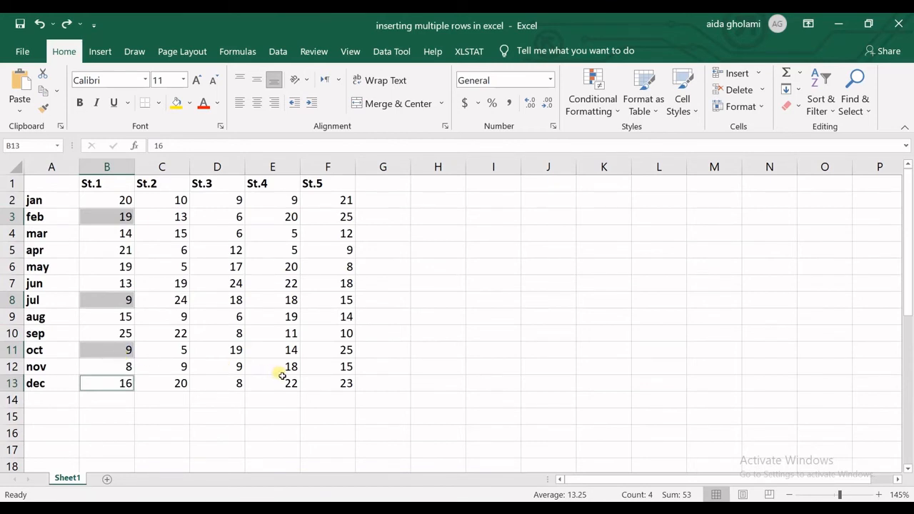
pyautogui.press('alt')
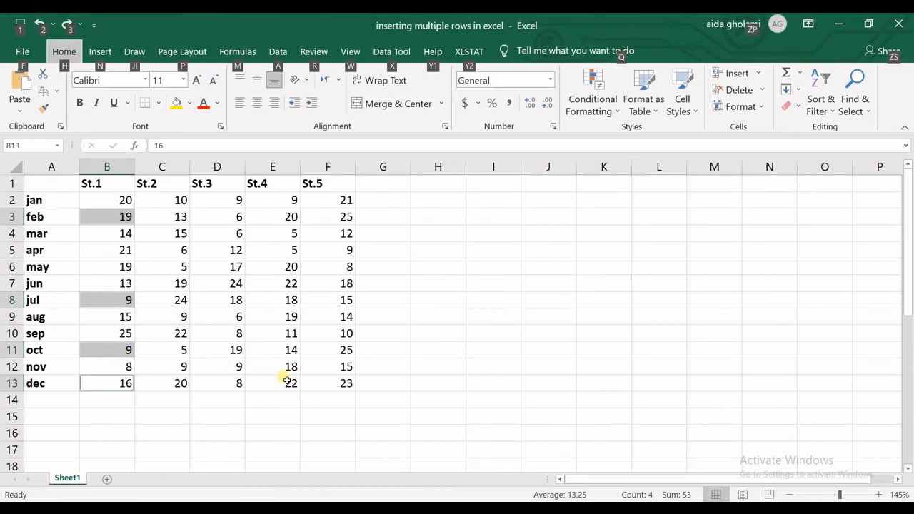
pyautogui.press('h')
pyautogui.press('i')
pyautogui.press('r')
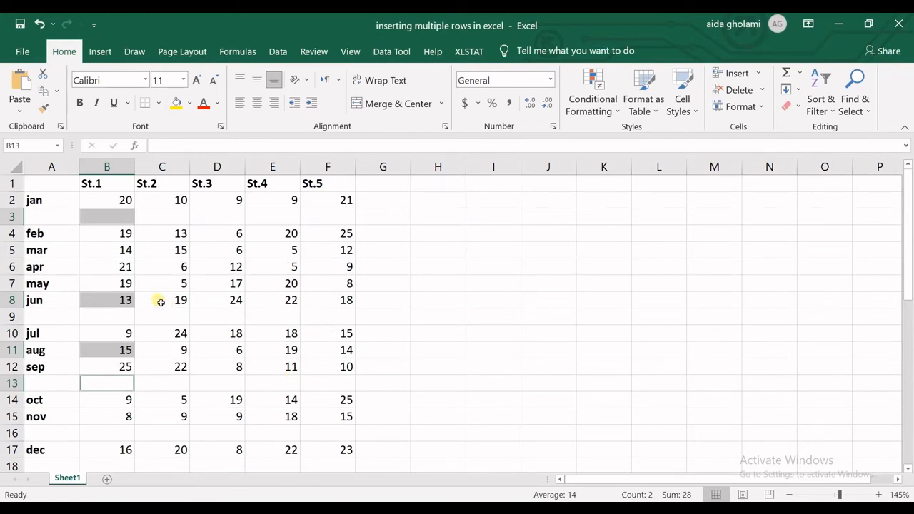
# Undo the blank rows above feb, jul, oct and dec, redo them once, and undo them again
pyautogui.hotkey('ctrl', 'z')
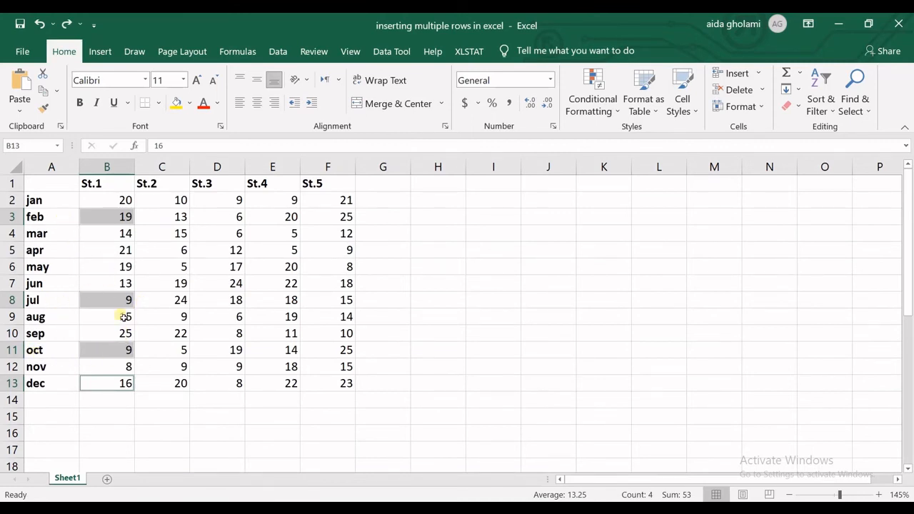
pyautogui.hotkey('ctrl', 'y')
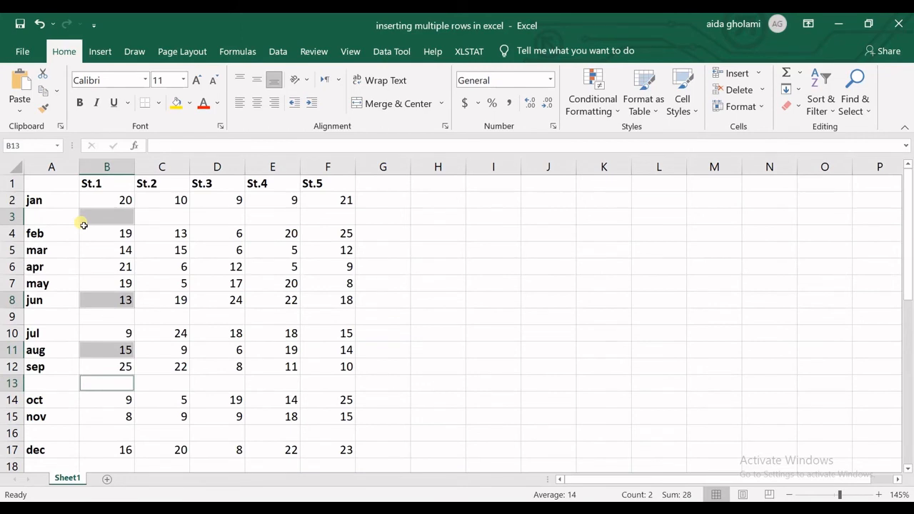
pyautogui.hotkey('ctrl', 'z')
# Insert blank columns before columns A, C and E at once, using cells A4, C4 and E4, and repeat the insertion twice
pyautogui.click(120, 270)
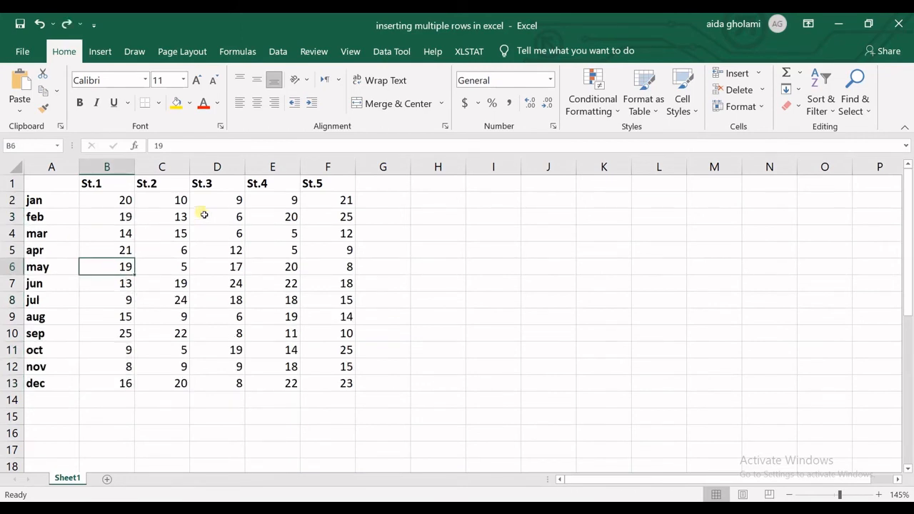
pyautogui.click(275, 238)
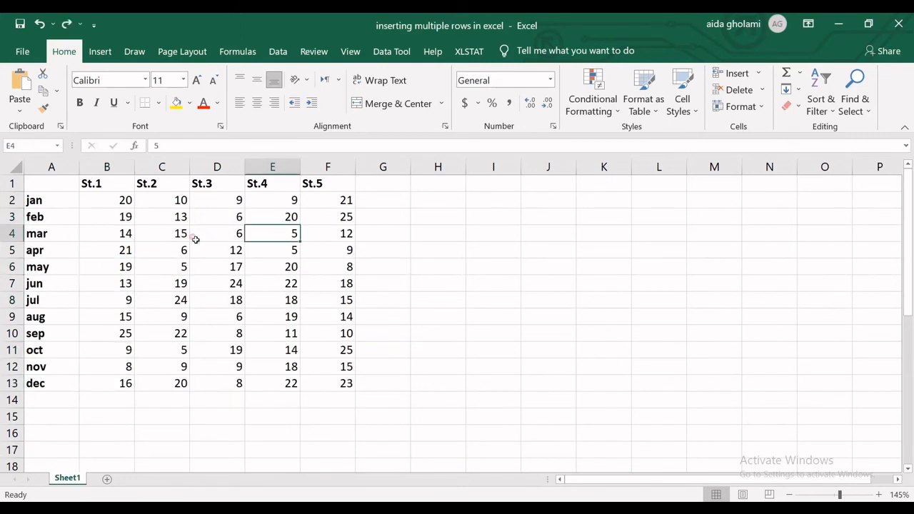
pyautogui.click(147, 237)
pyautogui.click(61, 238)
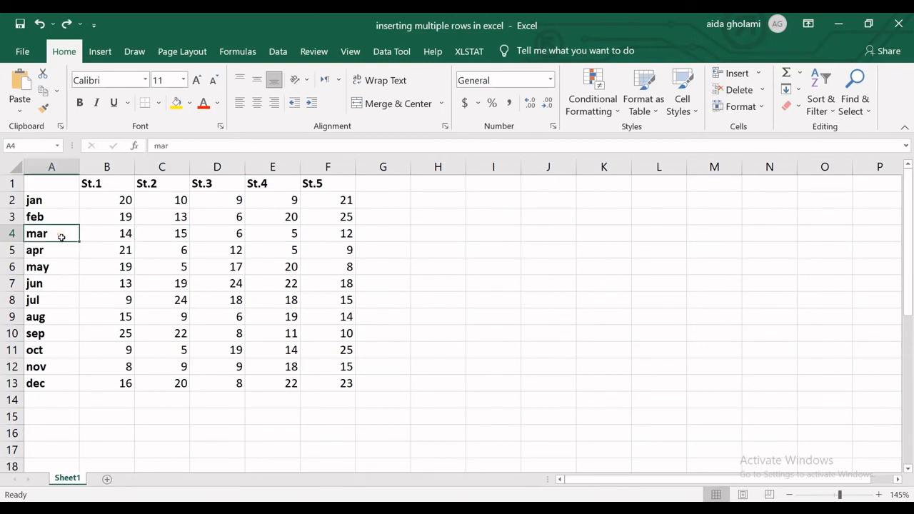
pyautogui.keyDown('ctrl'); pyautogui.click(164, 235); pyautogui.keyUp('ctrl')
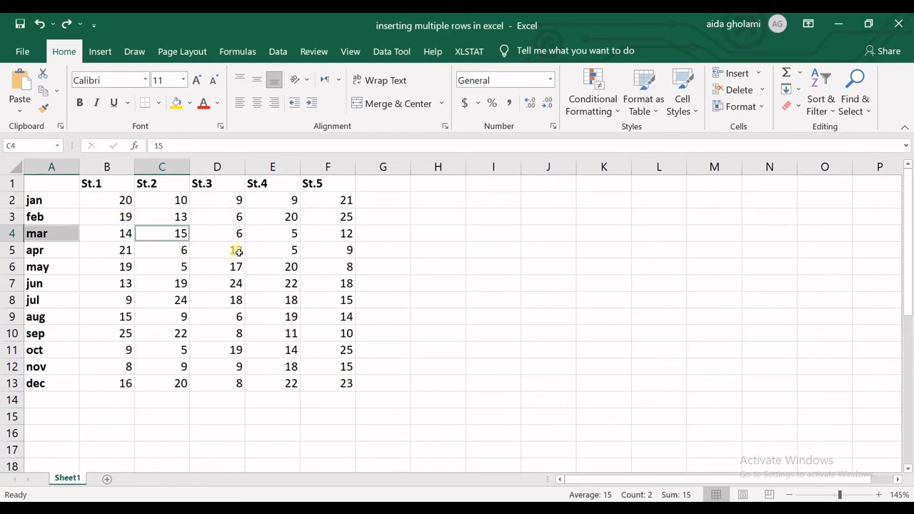
pyautogui.keyDown('ctrl'); pyautogui.click(276, 233); pyautogui.keyUp('ctrl')
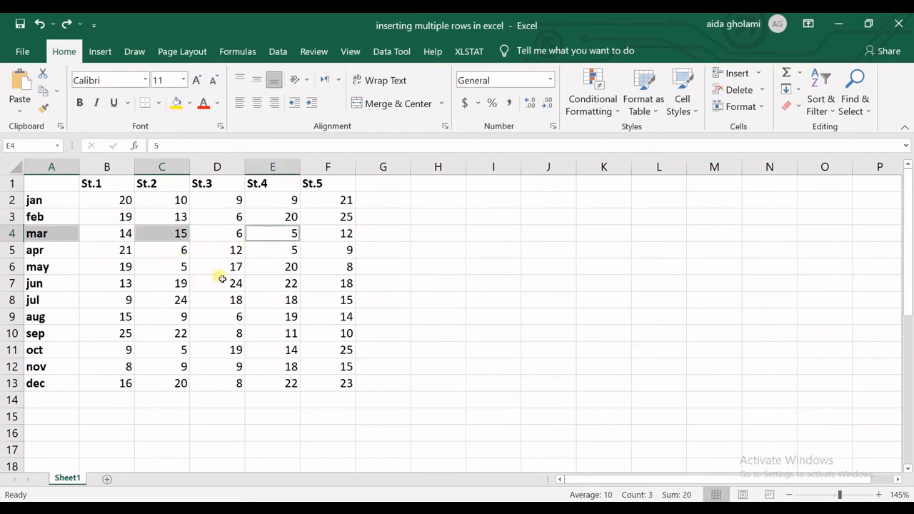
pyautogui.press('alt')
pyautogui.press('i')
pyautogui.press('c')
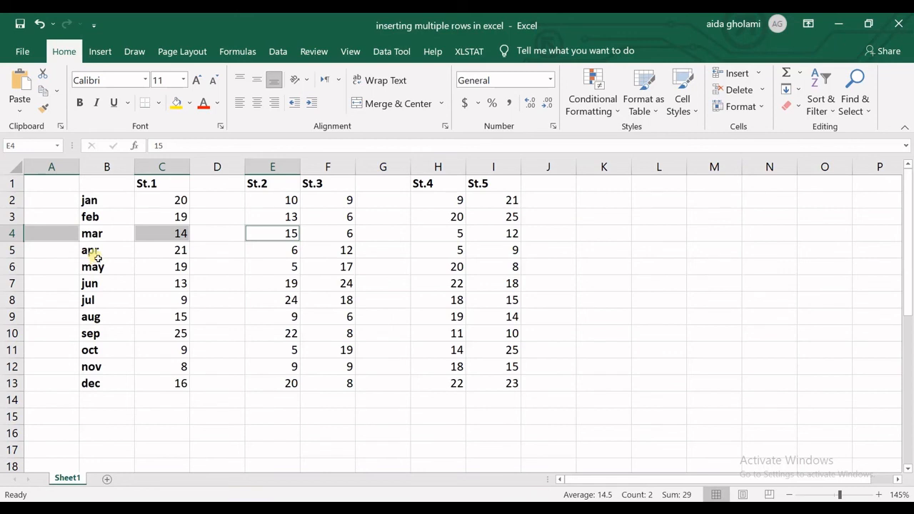
pyautogui.press('F4')
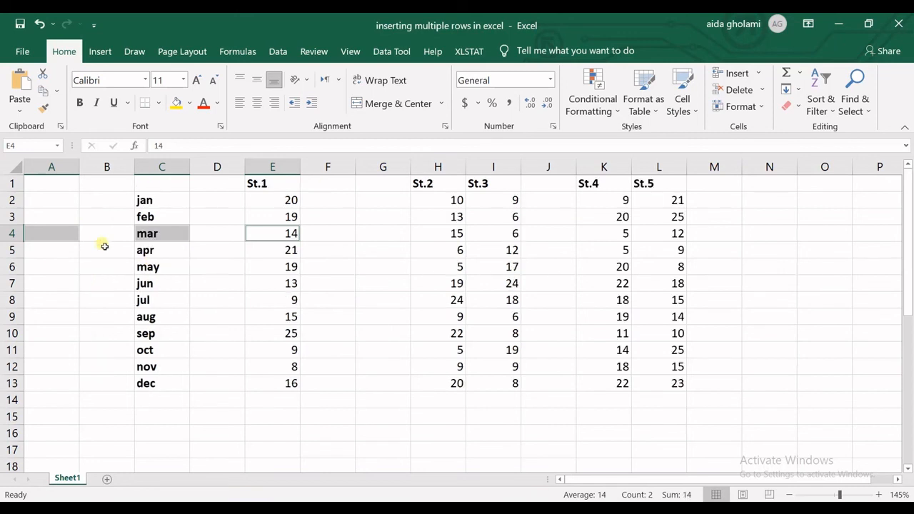
pyautogui.press('F4')
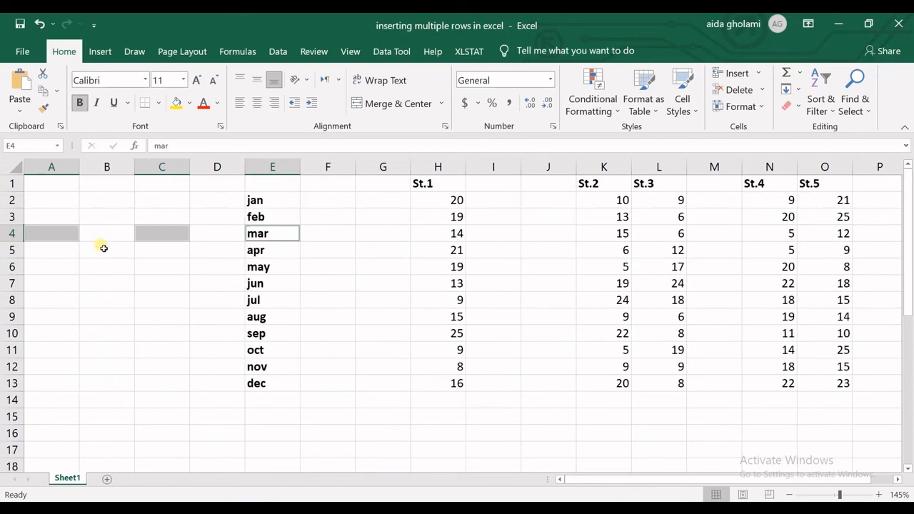
# Undo all the multiple-column insertions and restore the Month heading in cell A1
pyautogui.hotkey('ctrl', 'z')
pyautogui.hotkey('ctrl', 'z')
pyautogui.hotkey('ctrl', 'z')
pyautogui.hotkey('ctrl', 'z')
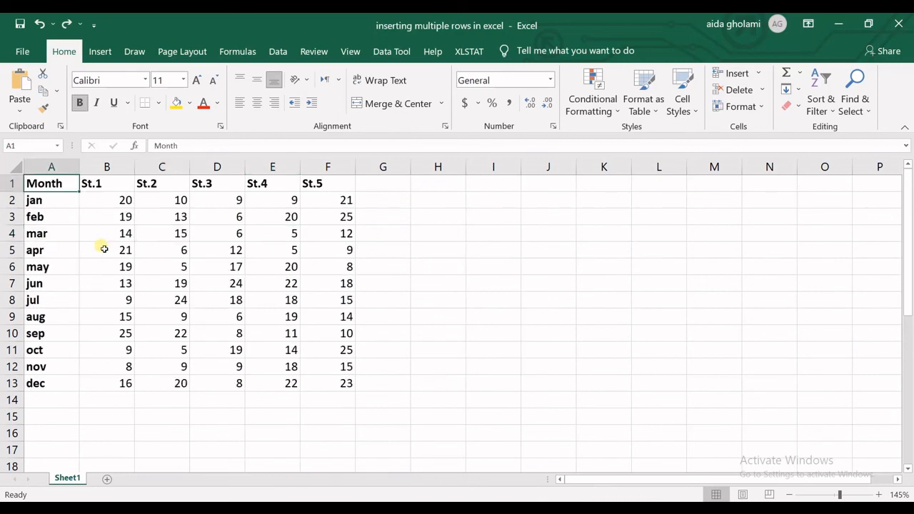